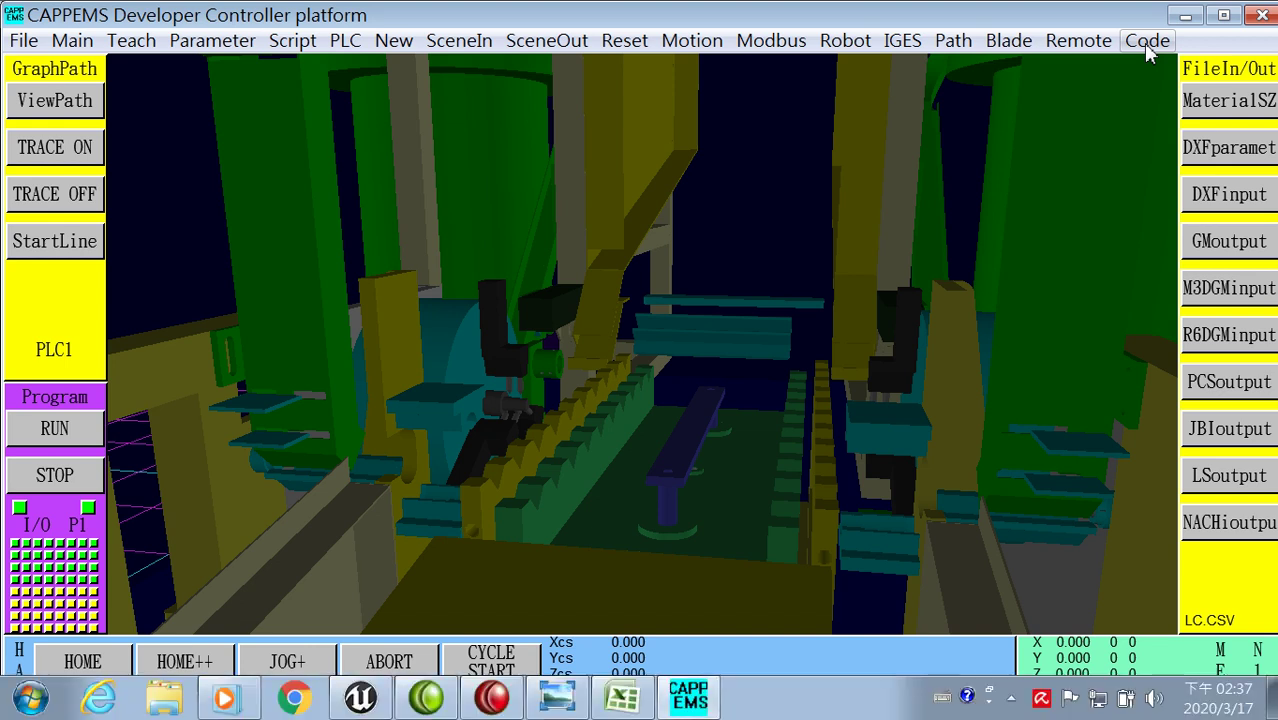
Step: Switch from CAPPEMS to the photo of the hand-drawn S1–S9 control diagram
click(30, 698)
click(568, 703)
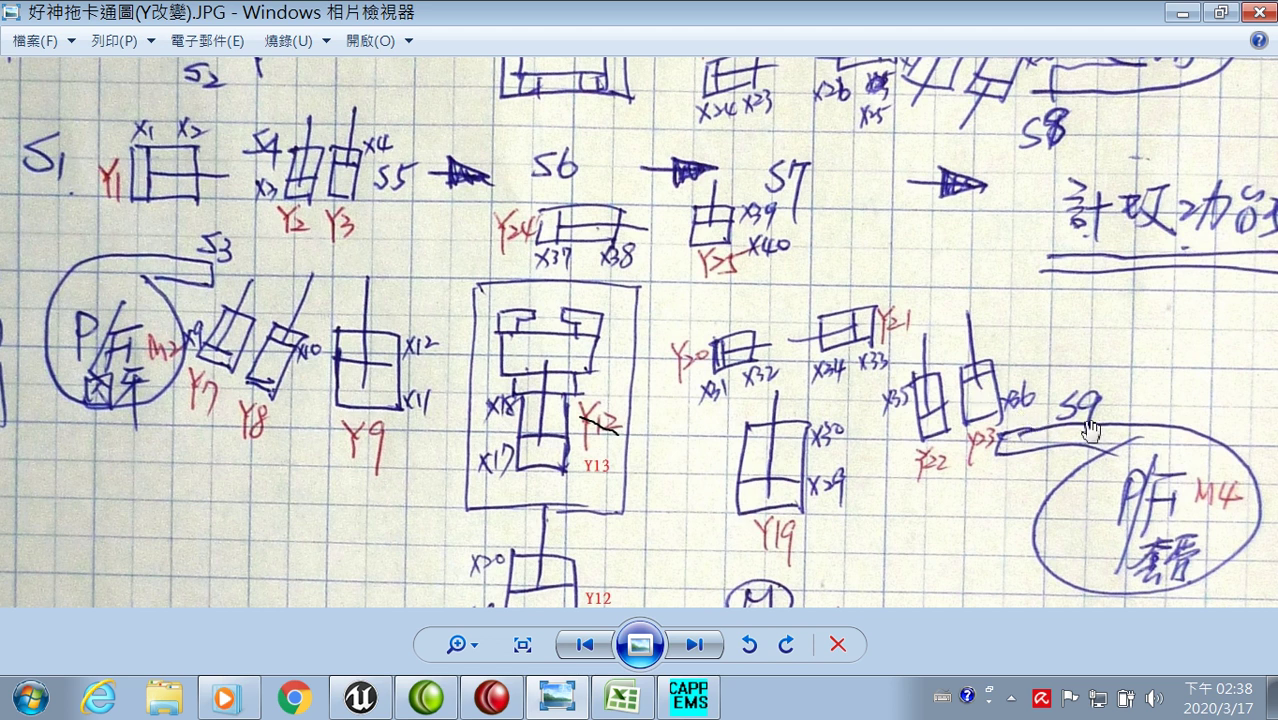
Step: Pan the photo down to the handwritten notes for rows S7–S9, then glance at Unreal
drag(843, 565, 926, 9)
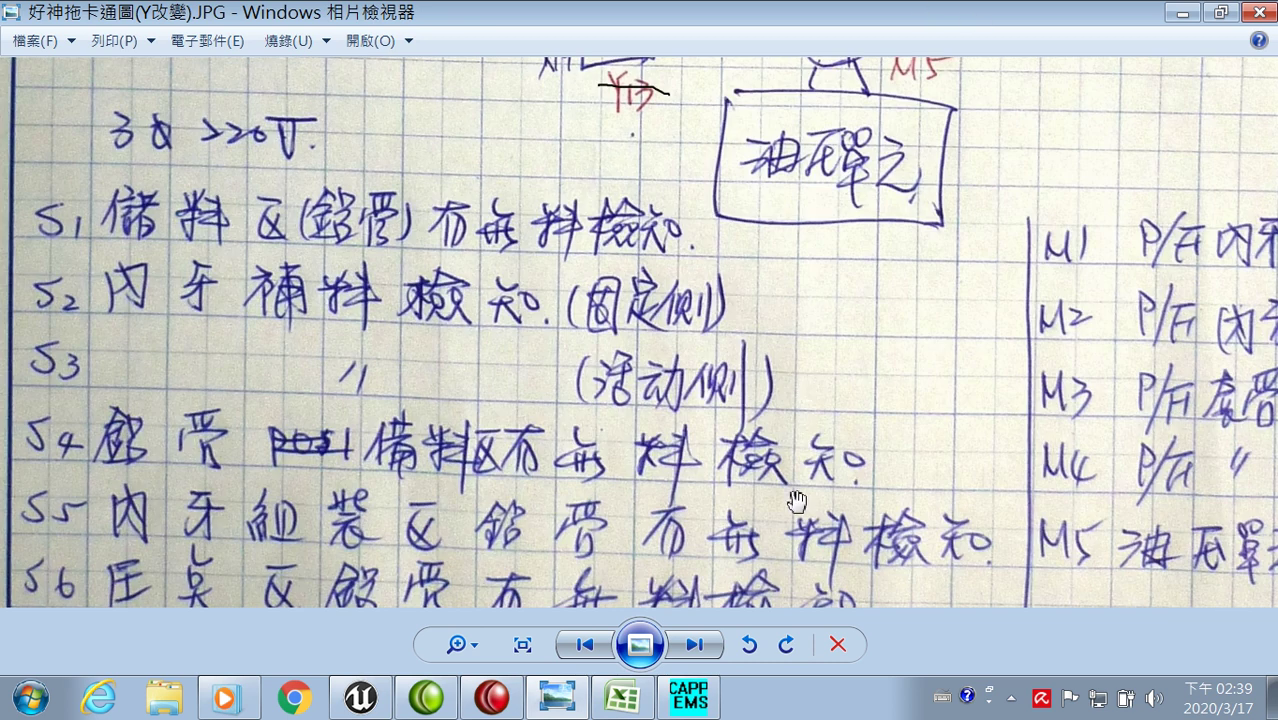
drag(797, 501, 908, 202)
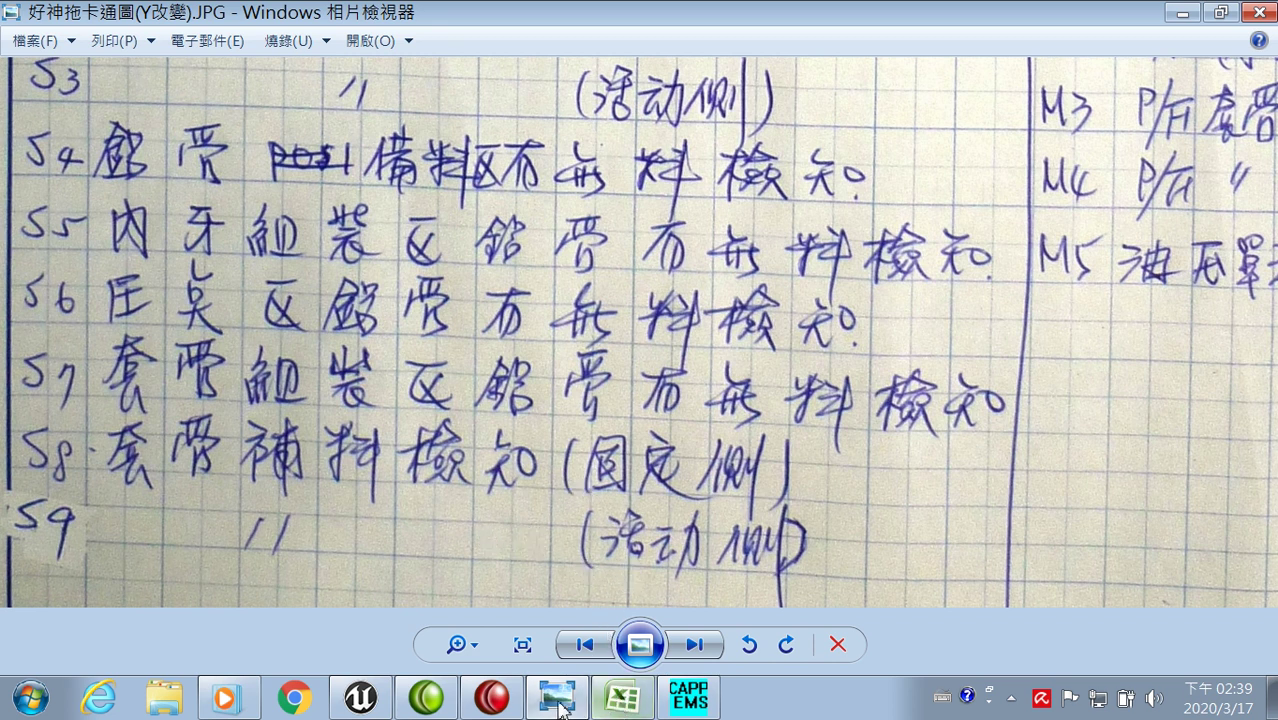
click(378, 712)
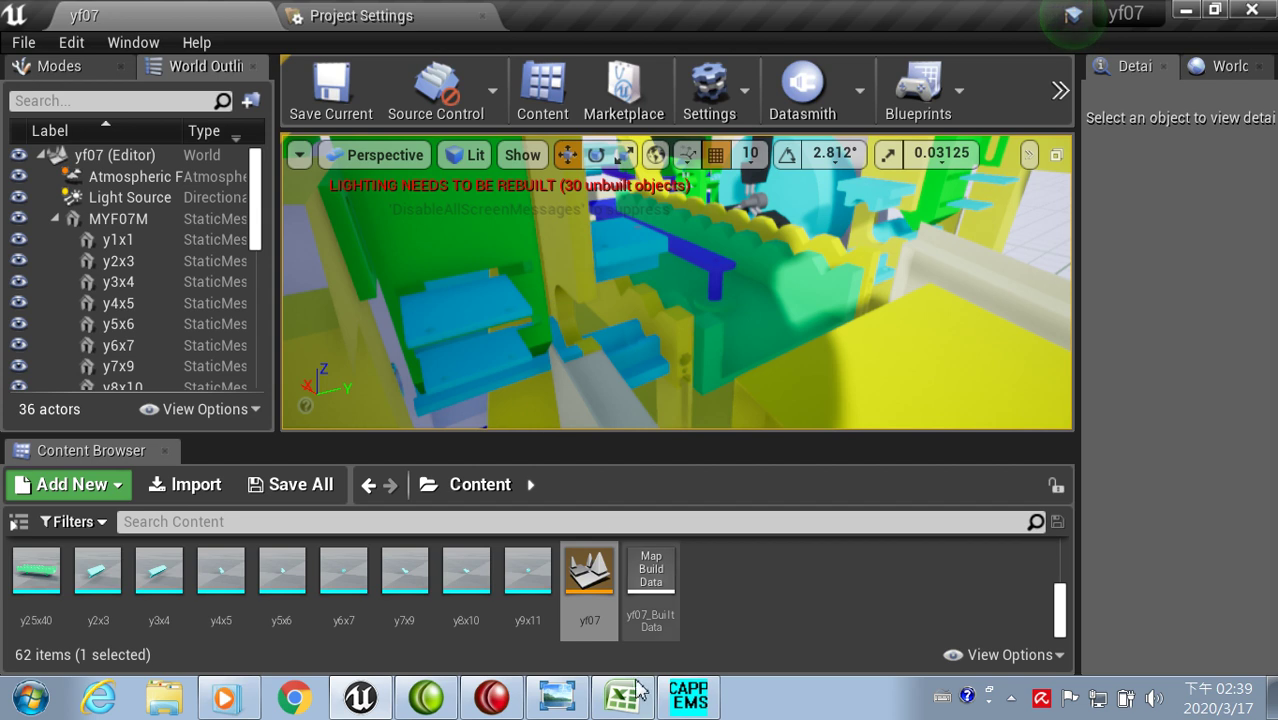
Step: Pan back up through the S1–S9 ladder diagram, then return to the yf07 project in Unreal
click(566, 700)
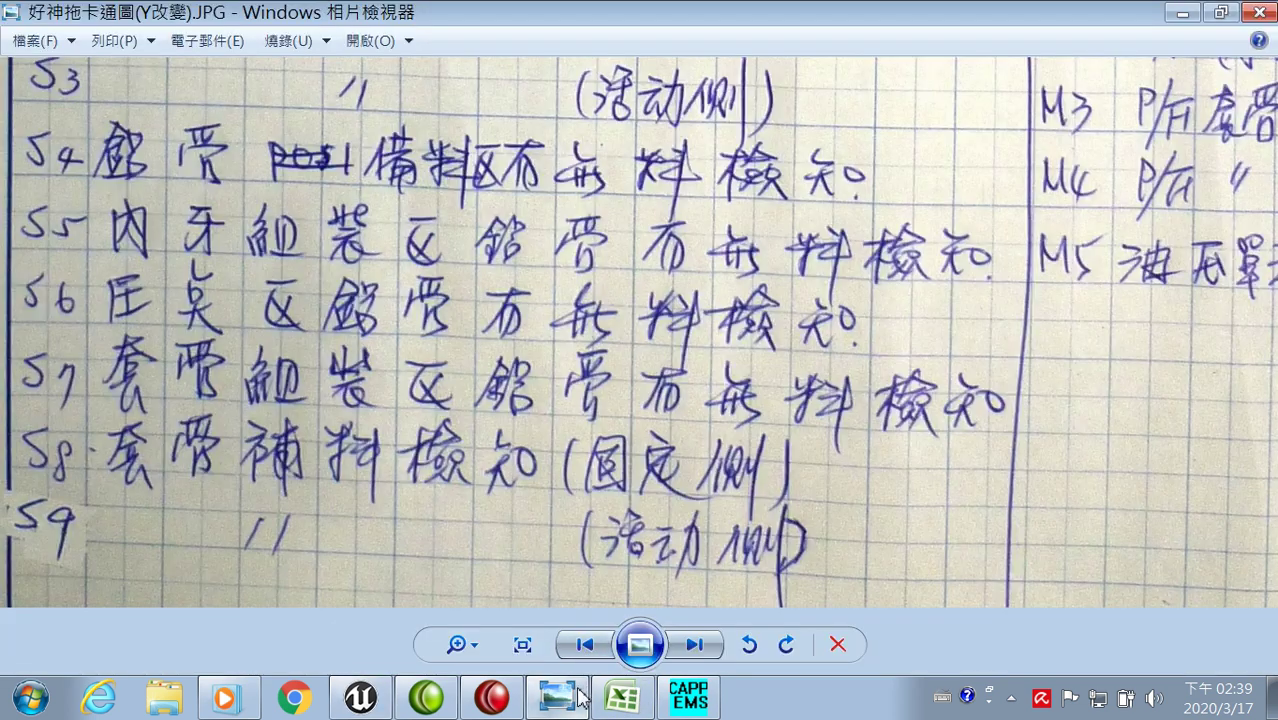
drag(583, 352, 574, 637)
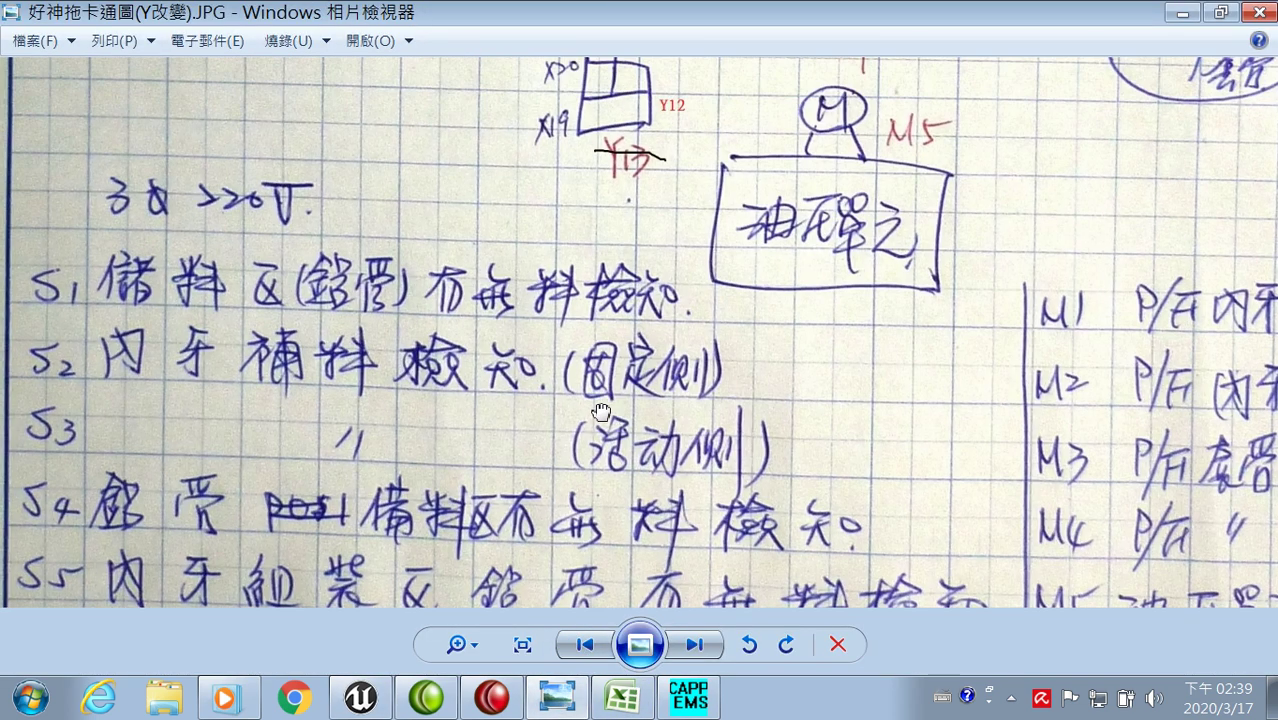
drag(598, 348, 596, 620)
drag(590, 377, 583, 627)
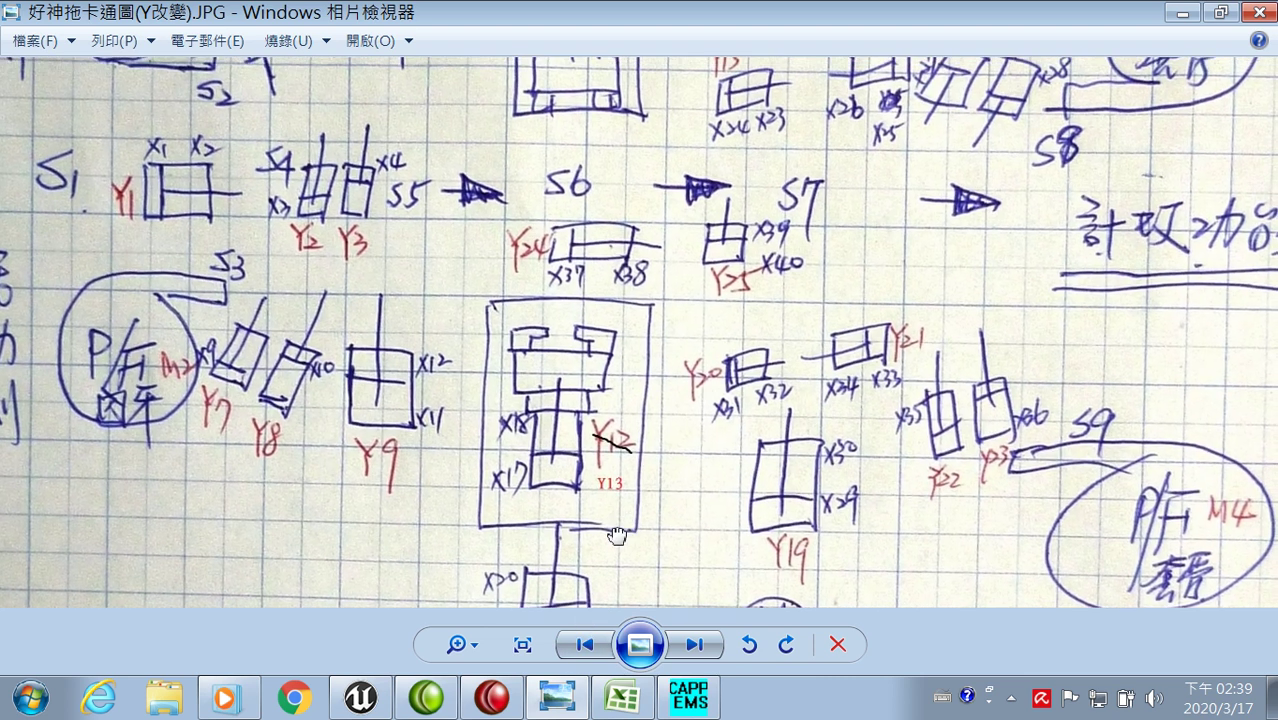
drag(622, 512, 586, 586)
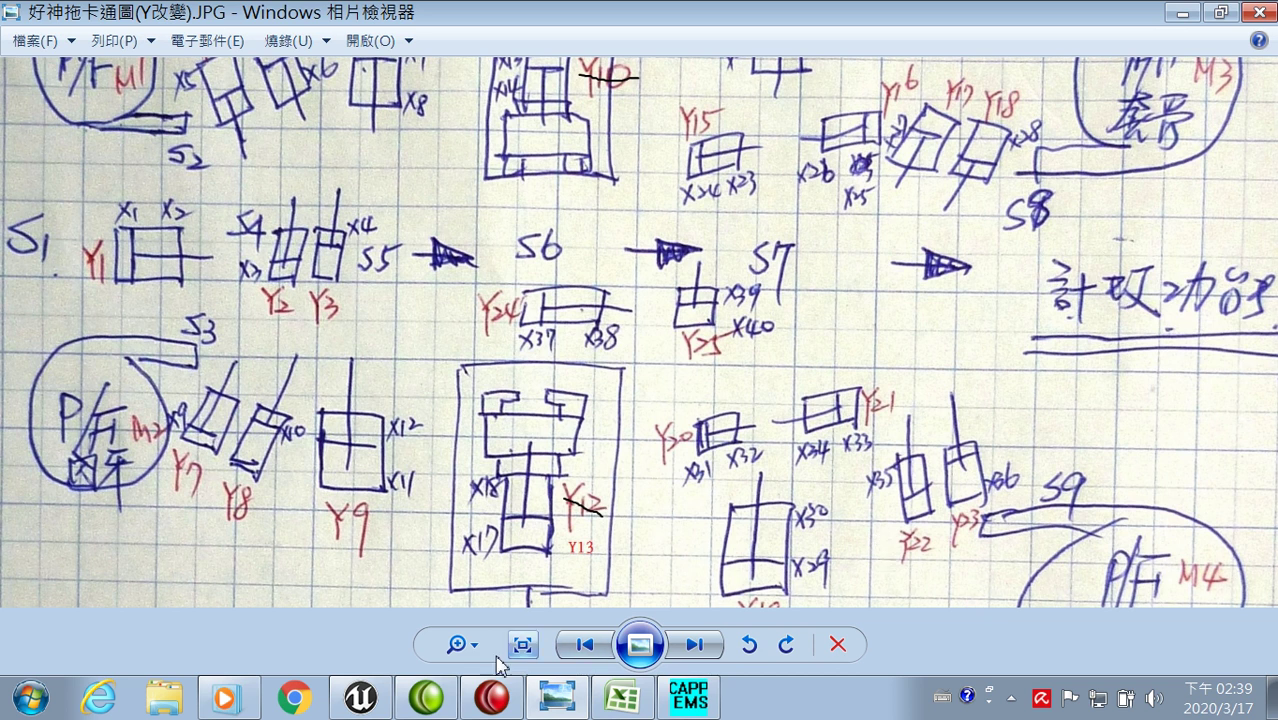
click(378, 708)
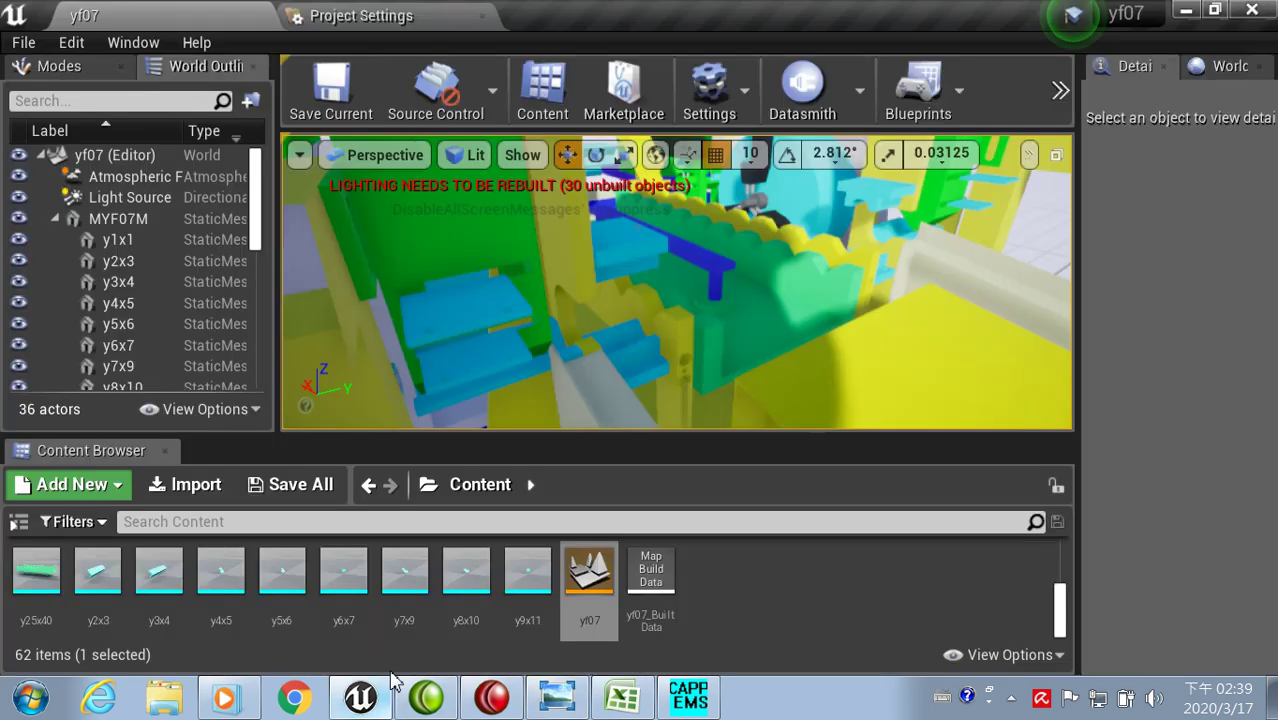
Step: Create a level sequence named lss9b from Cinematics > Add Level Sequence and save it in /Game/
click(1058, 96)
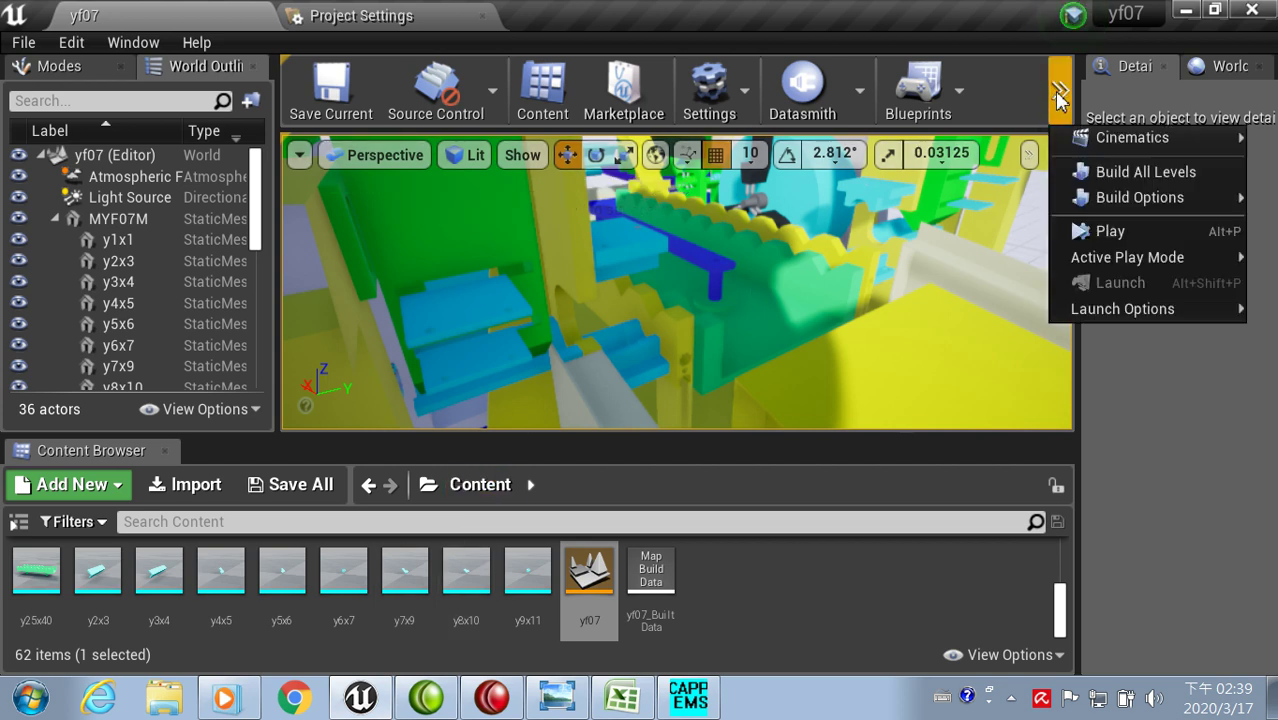
mouse_move(1084, 148)
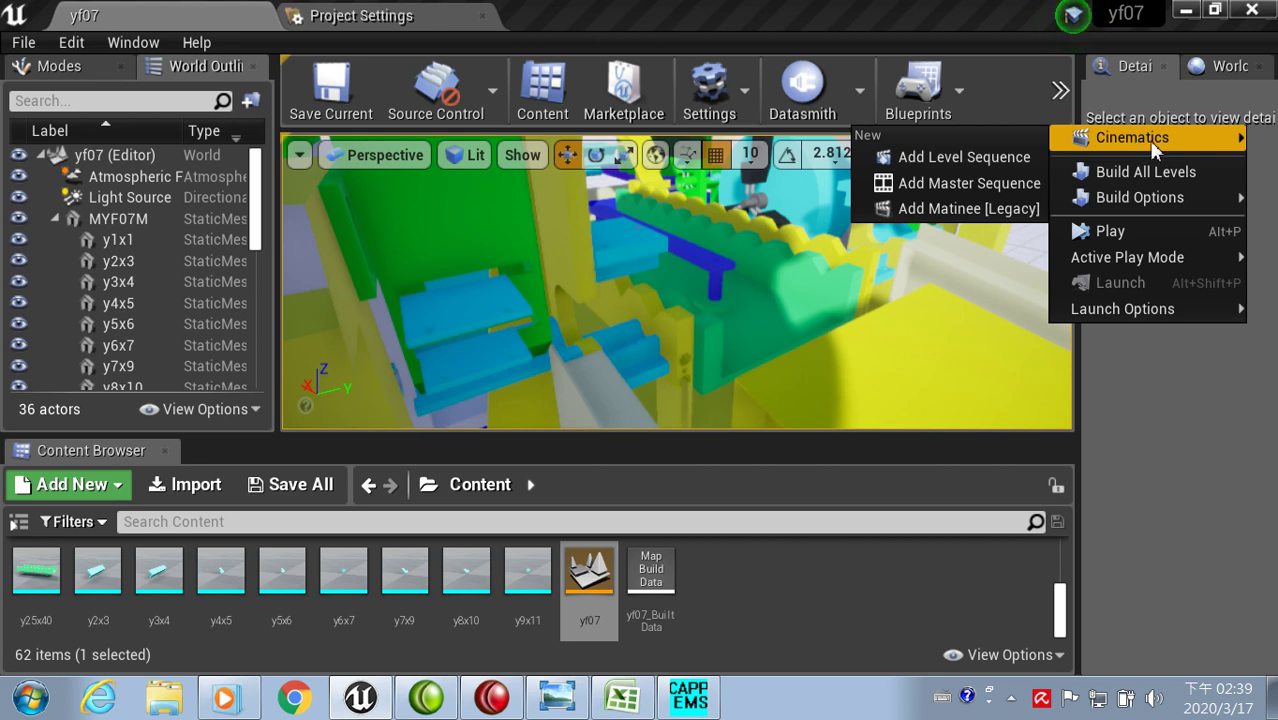
click(966, 160)
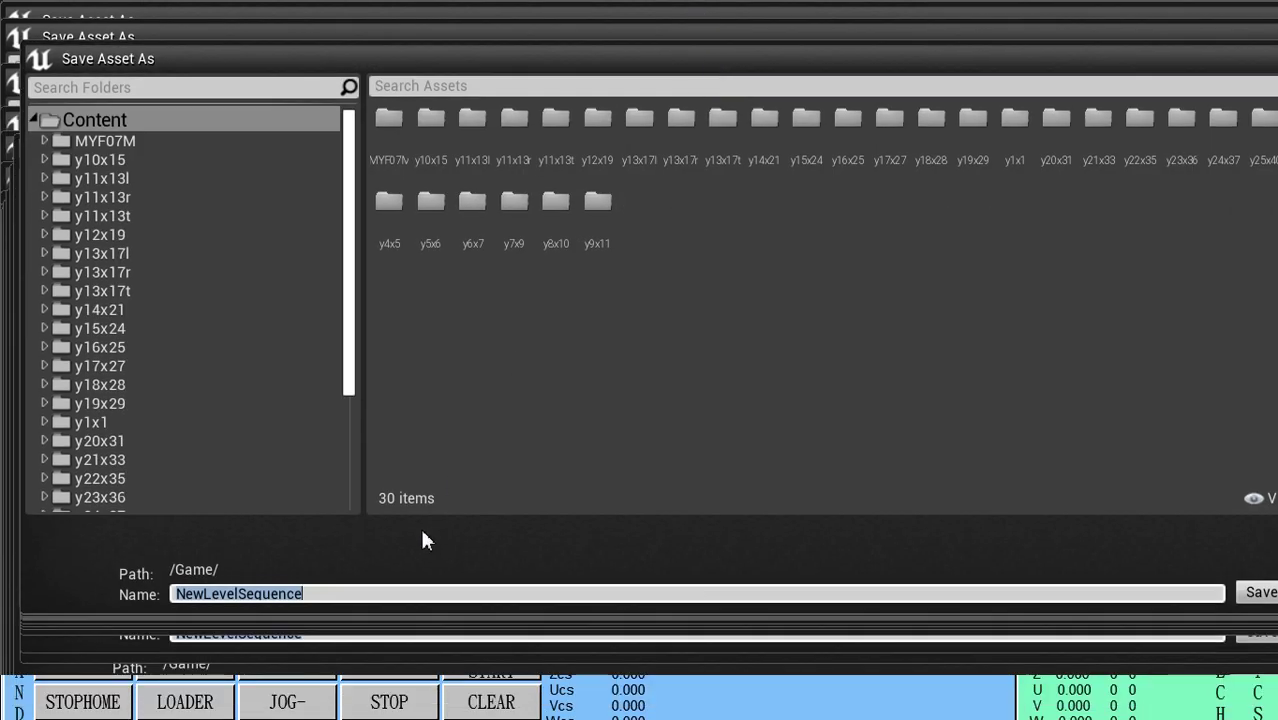
key(BackSpace)
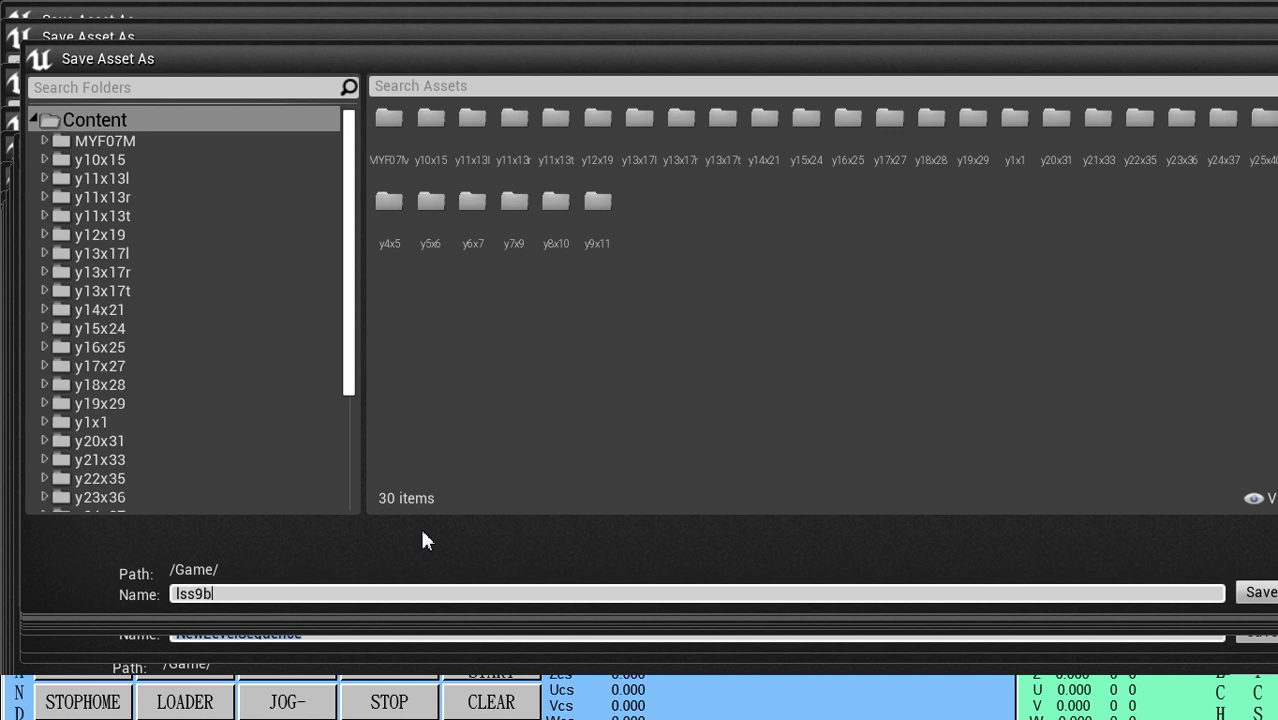
click(1255, 593)
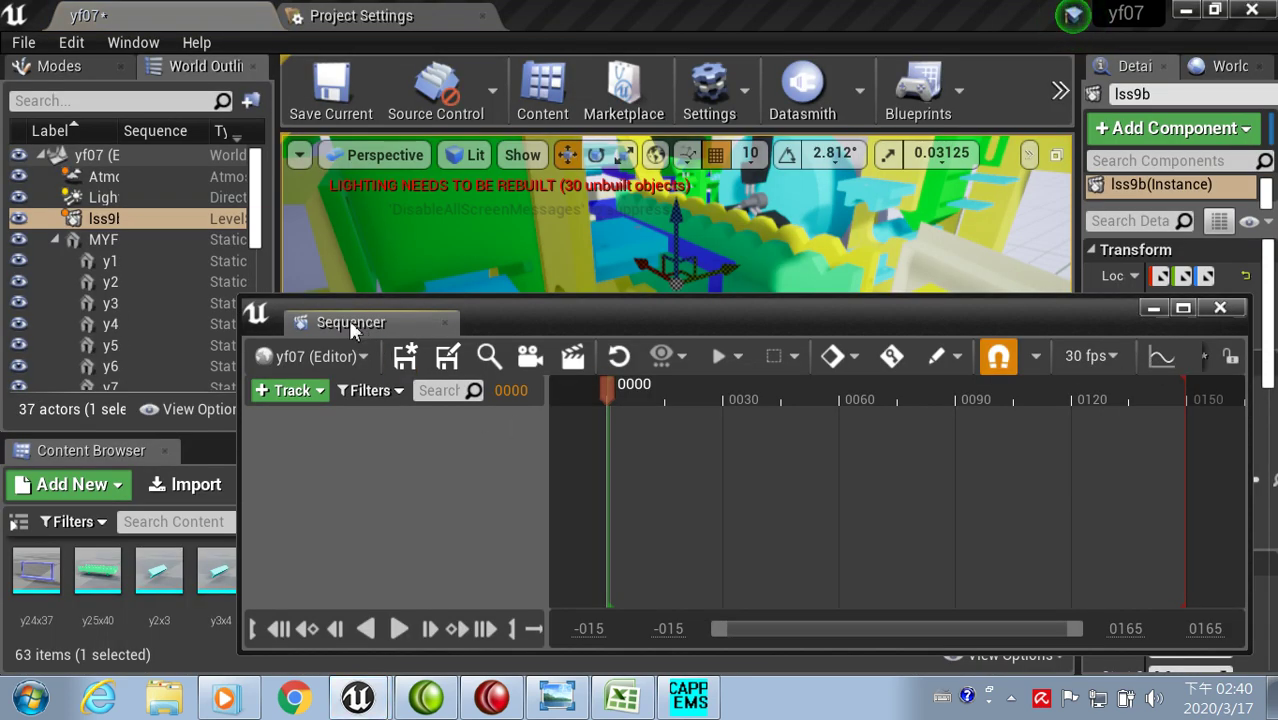
Step: Check the yf7RPG2PLCGPX.csv spreadsheet and the diagram photo, then return to Unreal
mouse_move(584, 322)
mouse_down()
mouse_move(611, 443)
mouse_move(601, 439)
mouse_up()
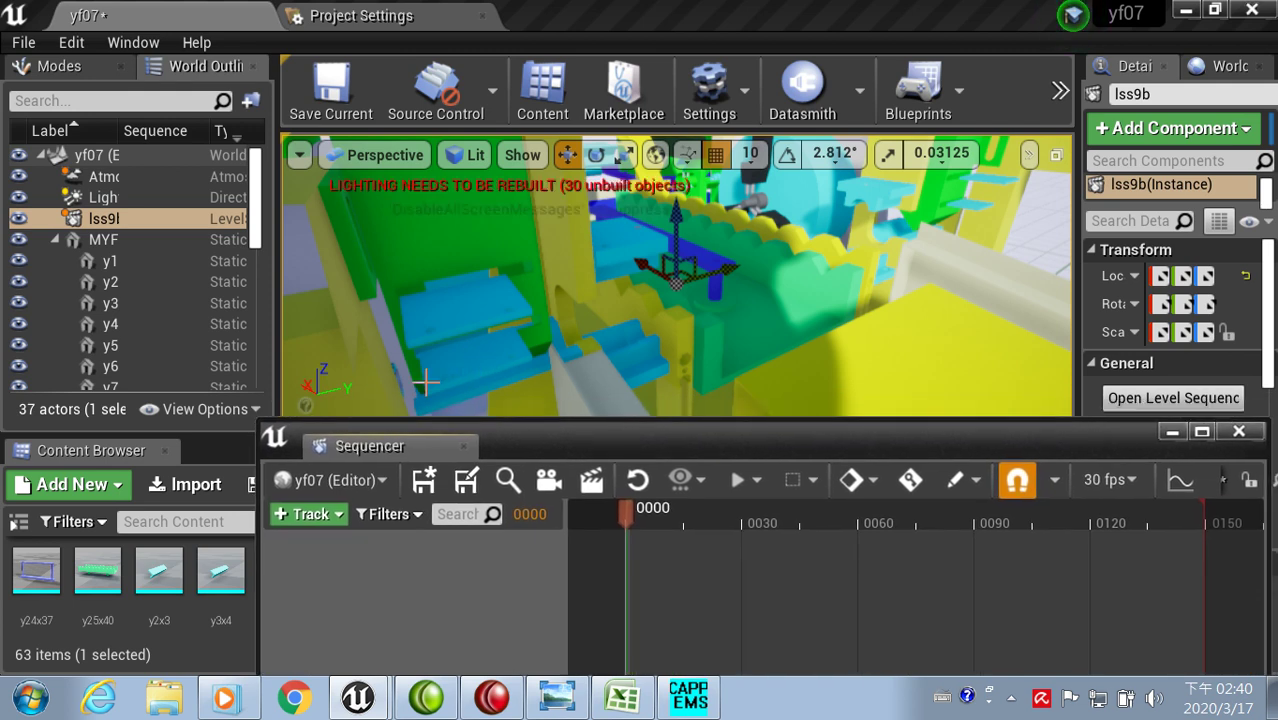
click(622, 697)
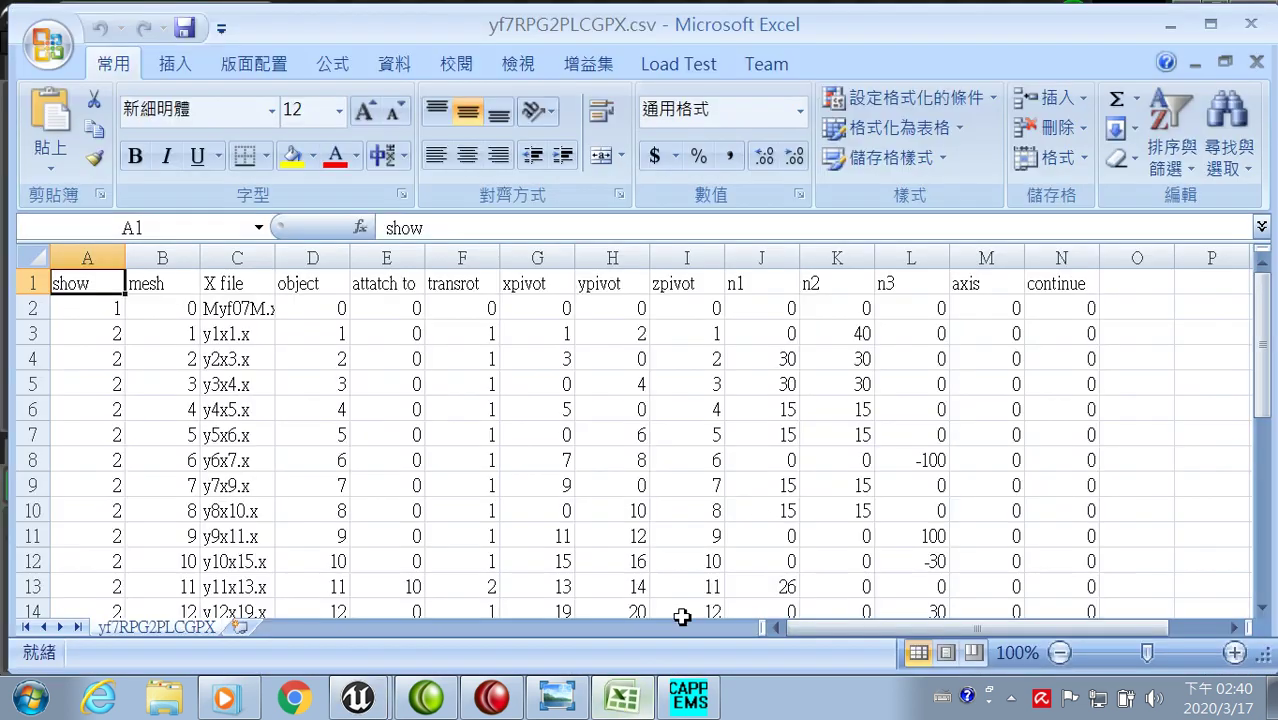
click(566, 700)
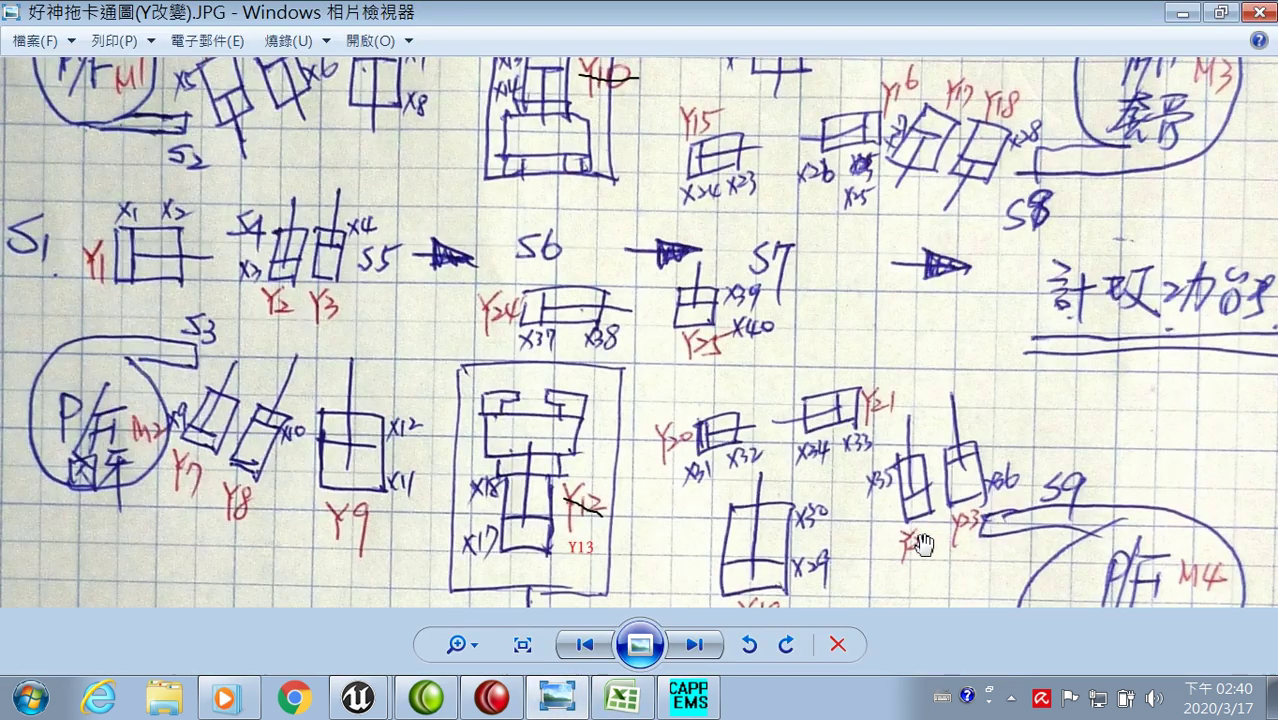
click(360, 695)
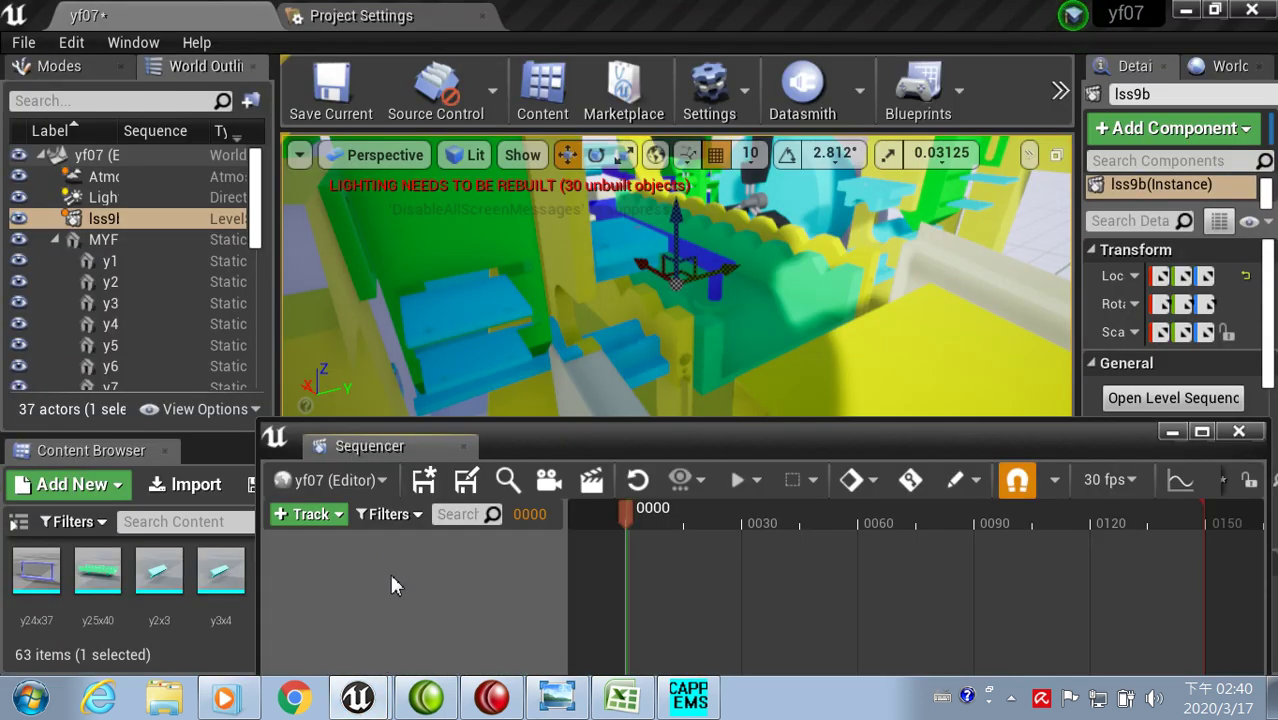
Step: Add cylinder y22x35 to lss9b with + Track > Actor To Sequencer
click(294, 513)
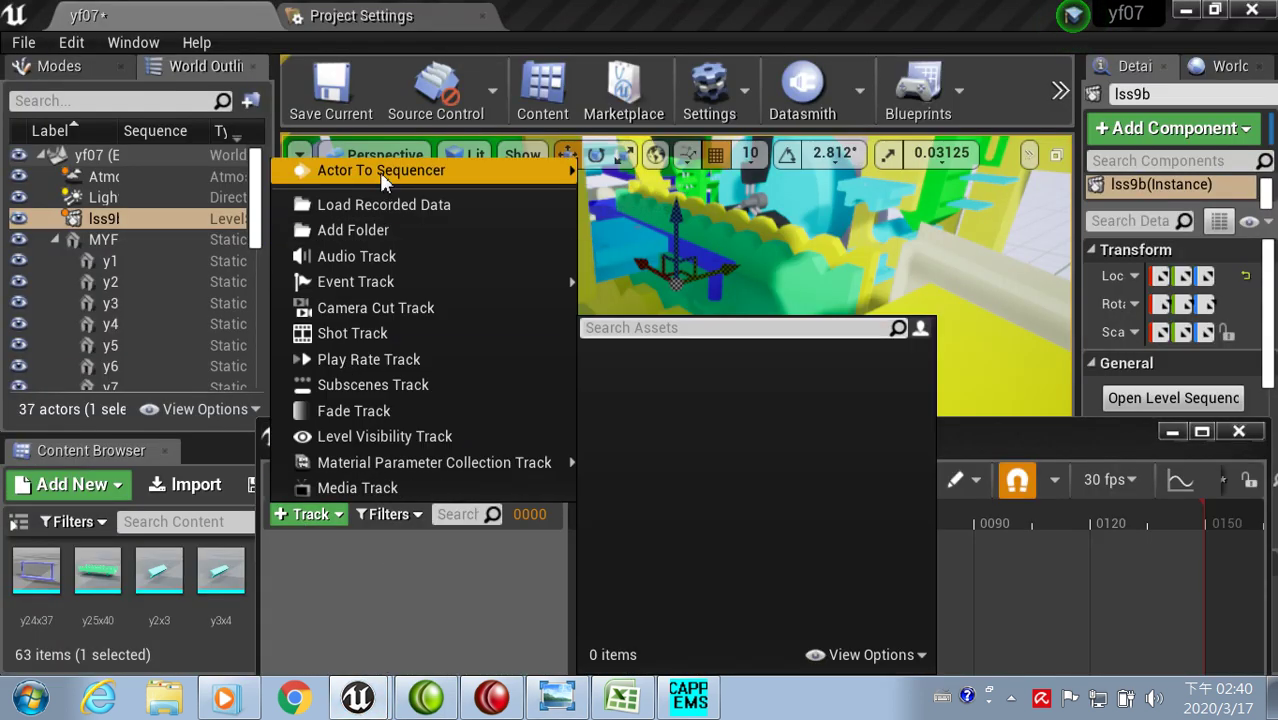
mouse_move(379, 172)
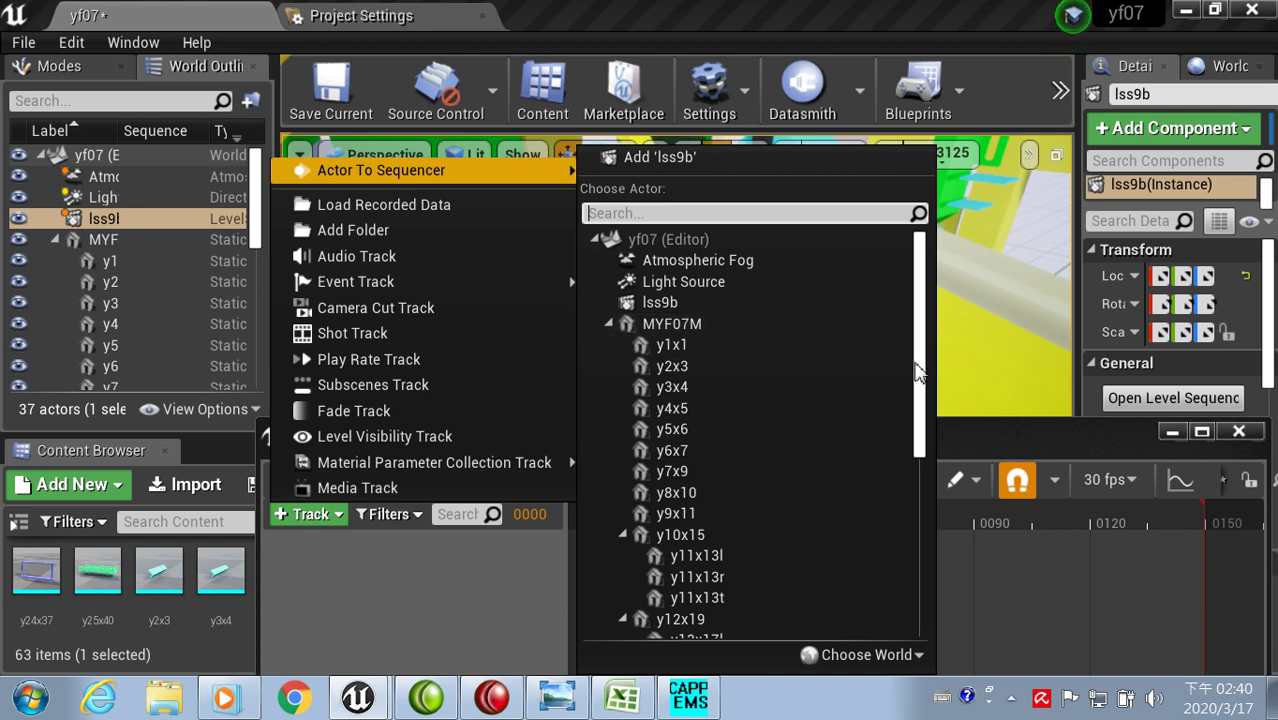
drag(919, 365, 925, 555)
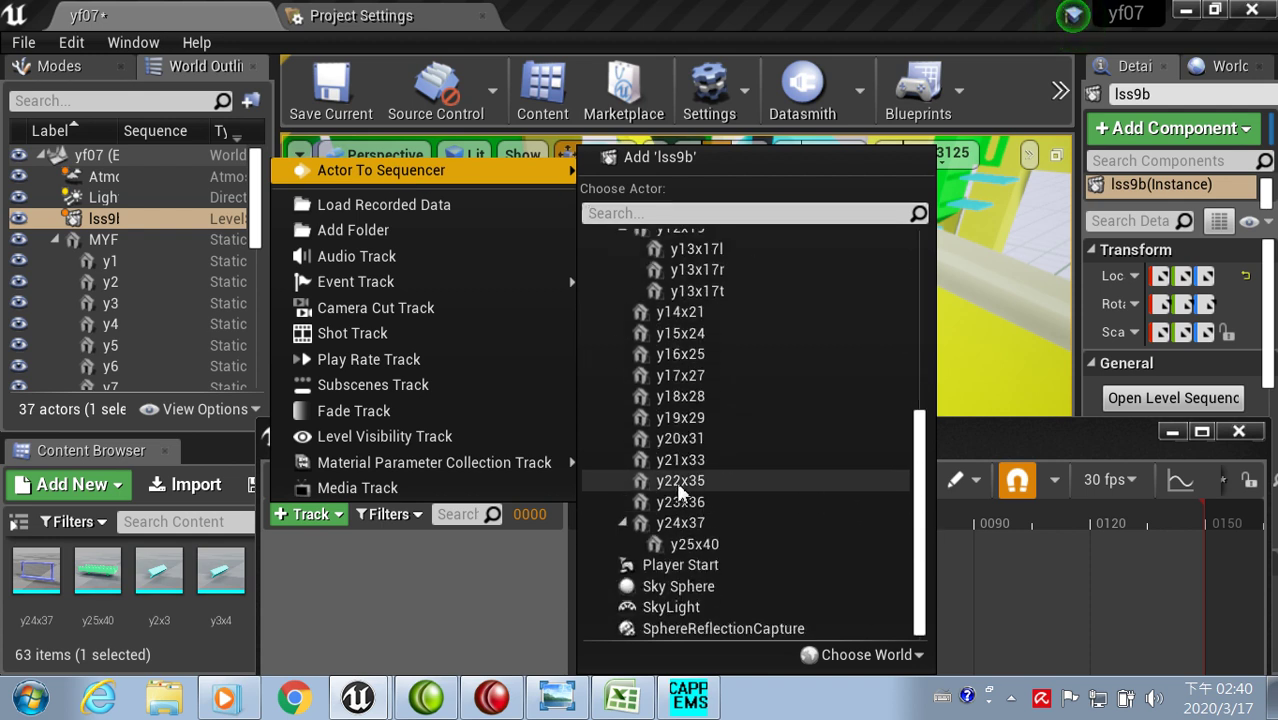
click(680, 485)
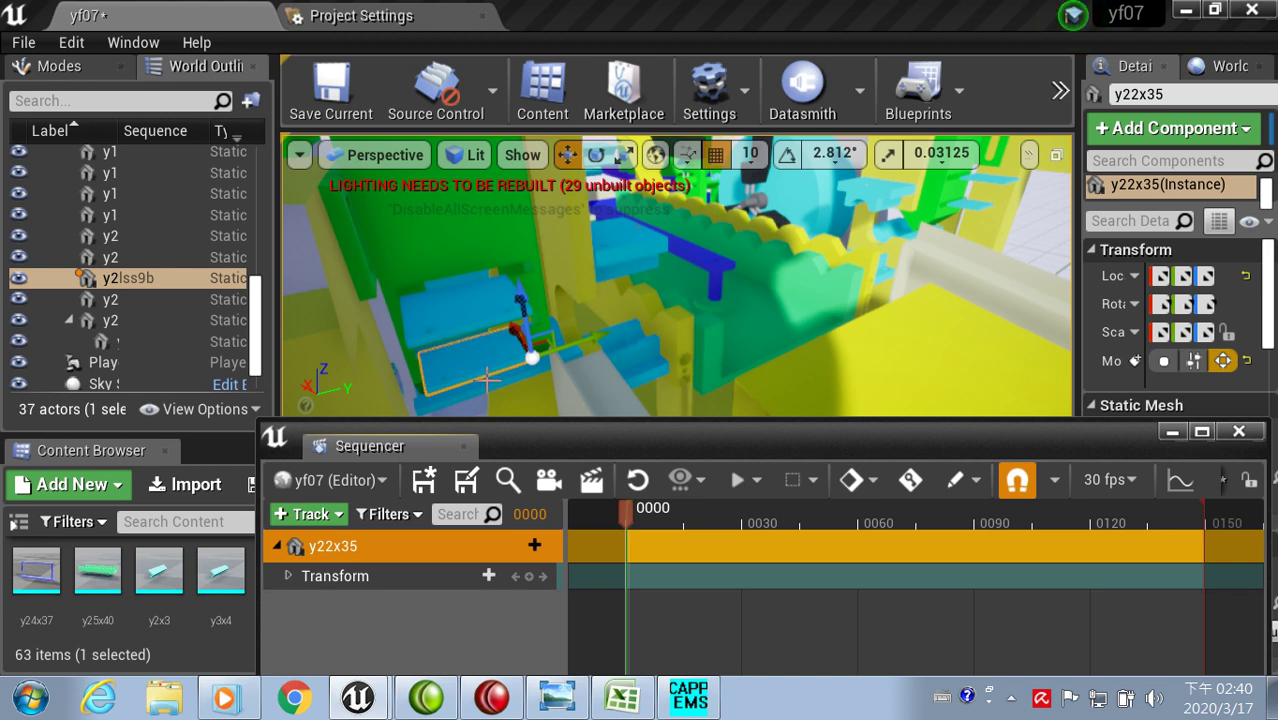
Step: Set y22x35's Location X to -2.499999 (Y -35.899998, Z 22.949999) and key it at frame 0
click(289, 577)
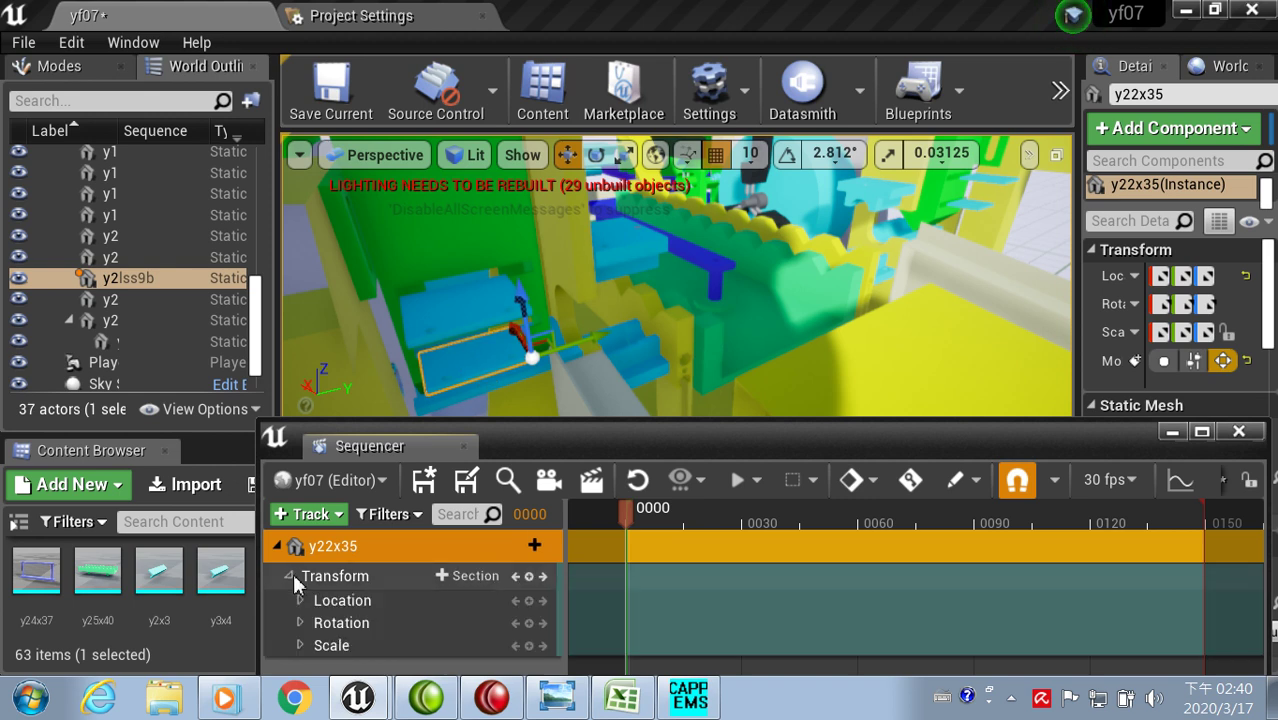
click(299, 601)
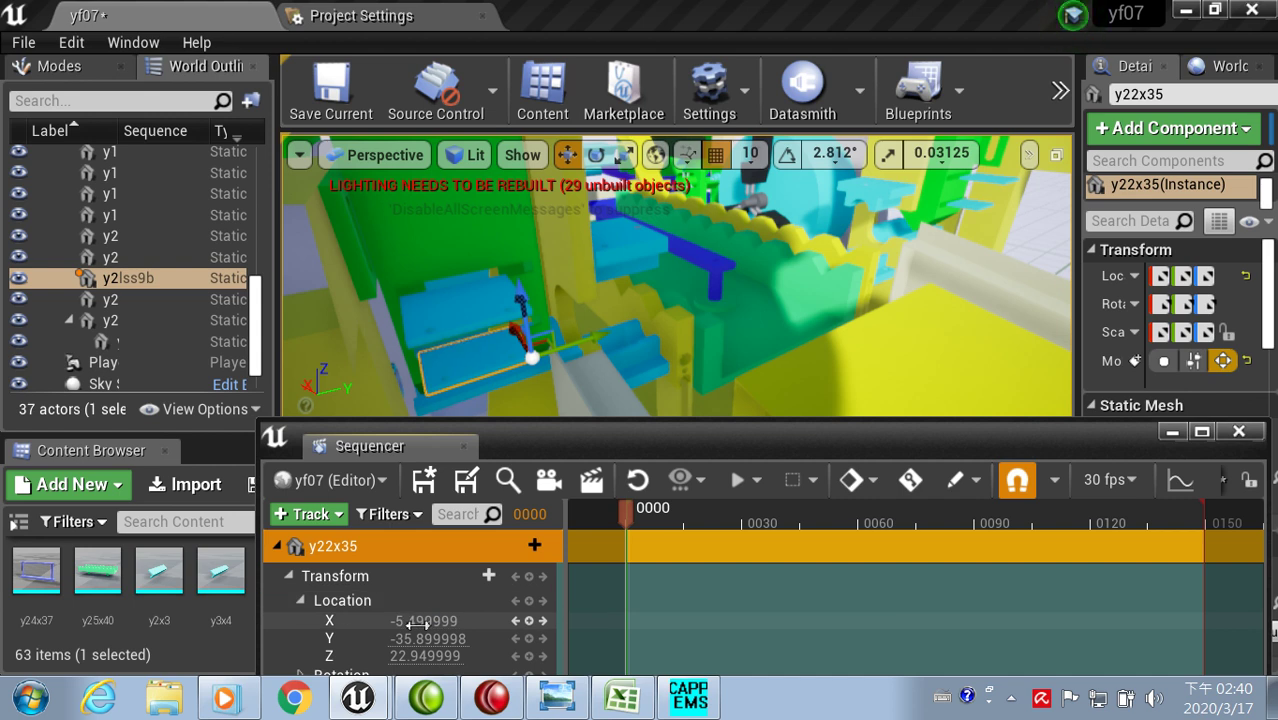
click(418, 621)
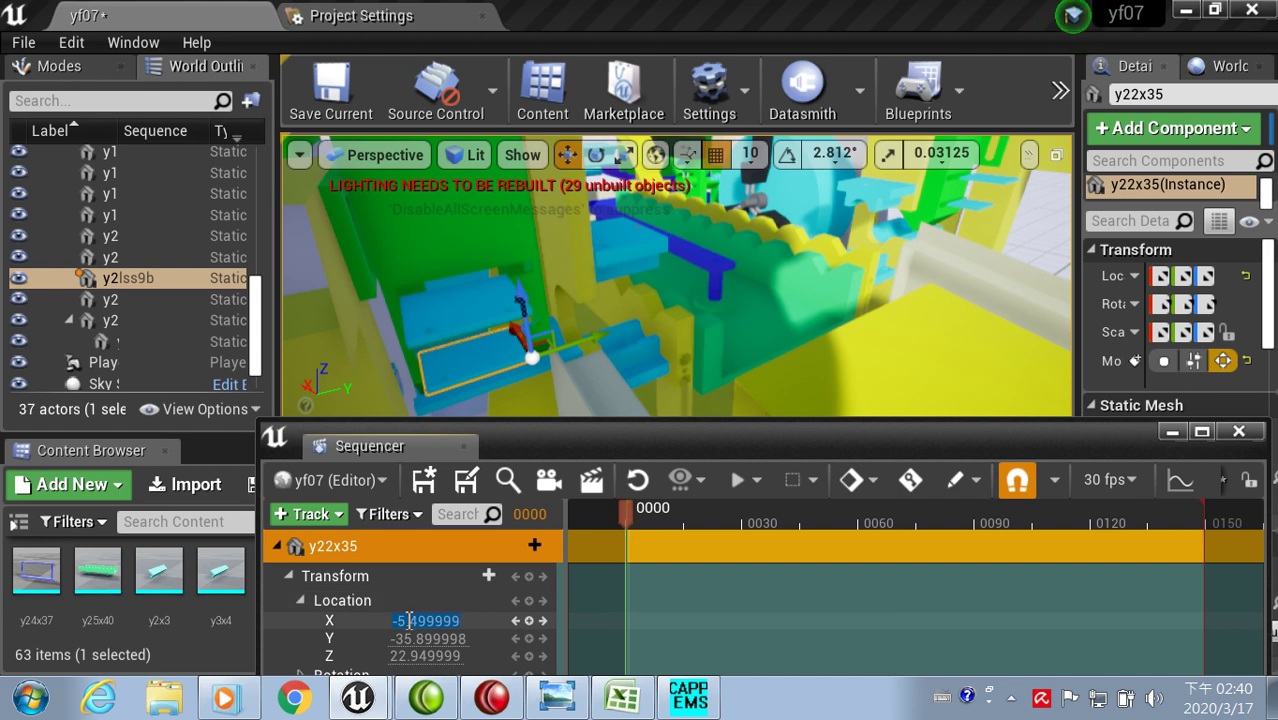
click(409, 621)
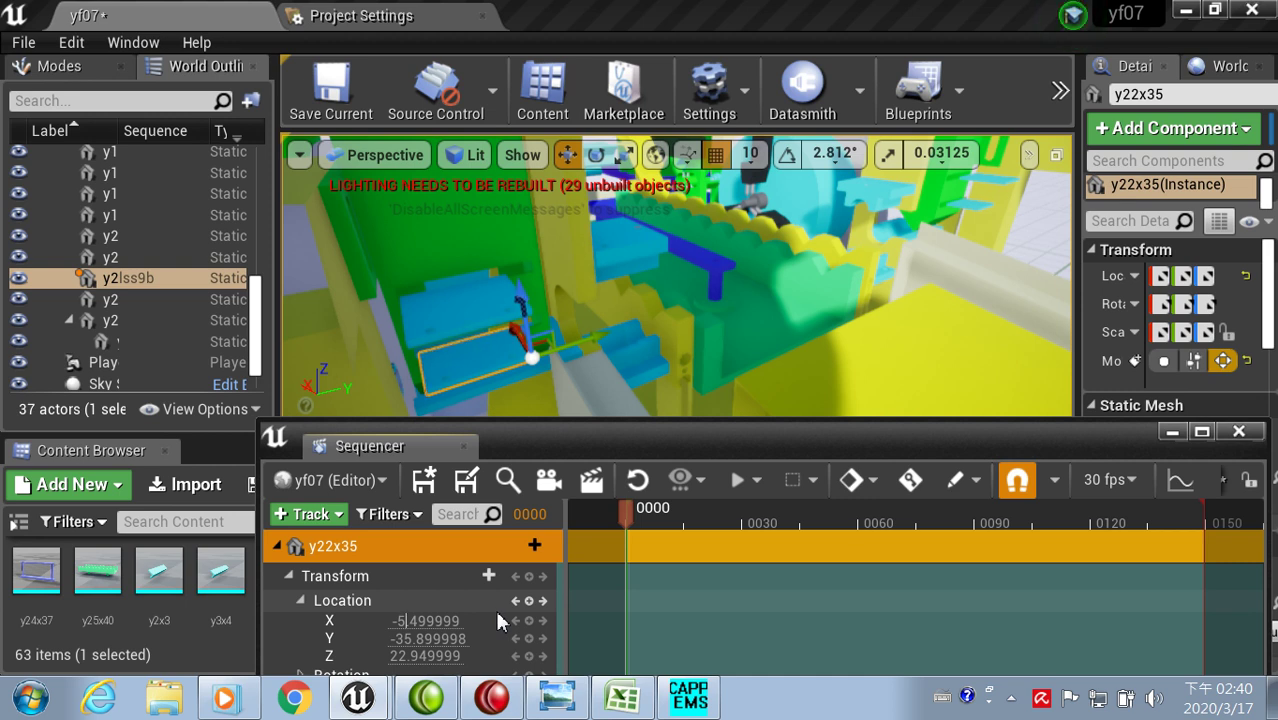
text(2)
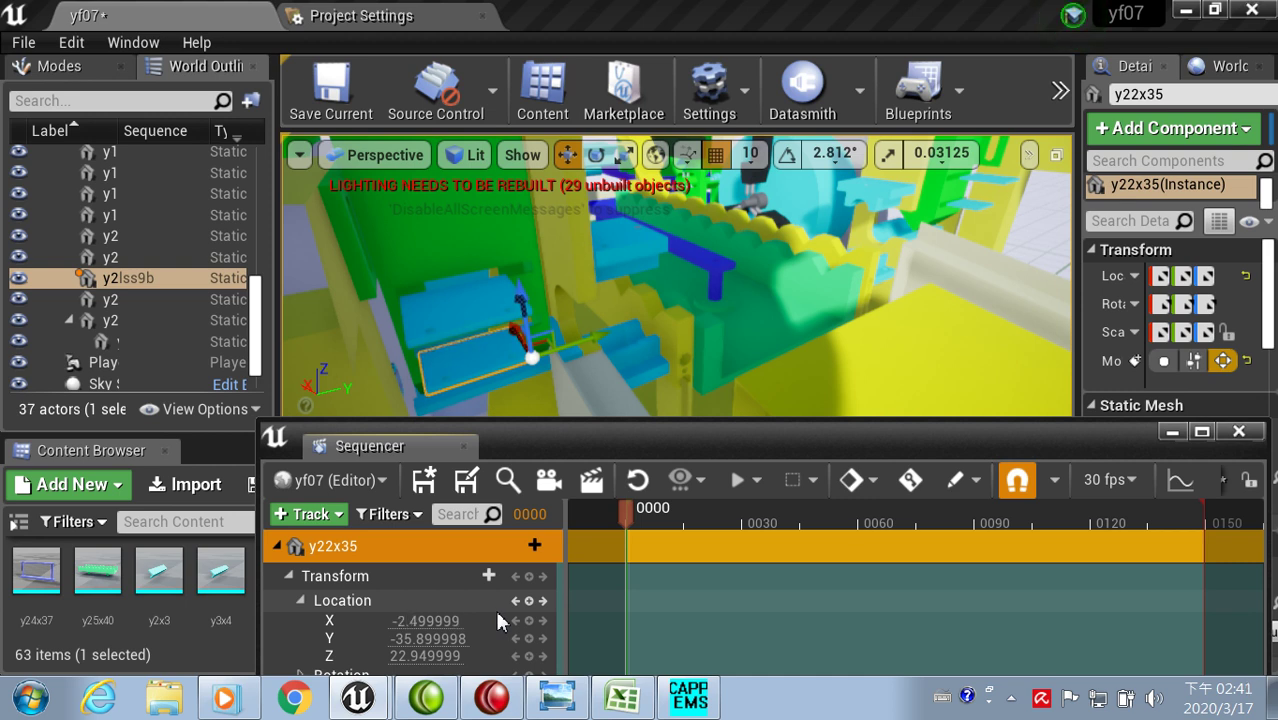
key(Return)
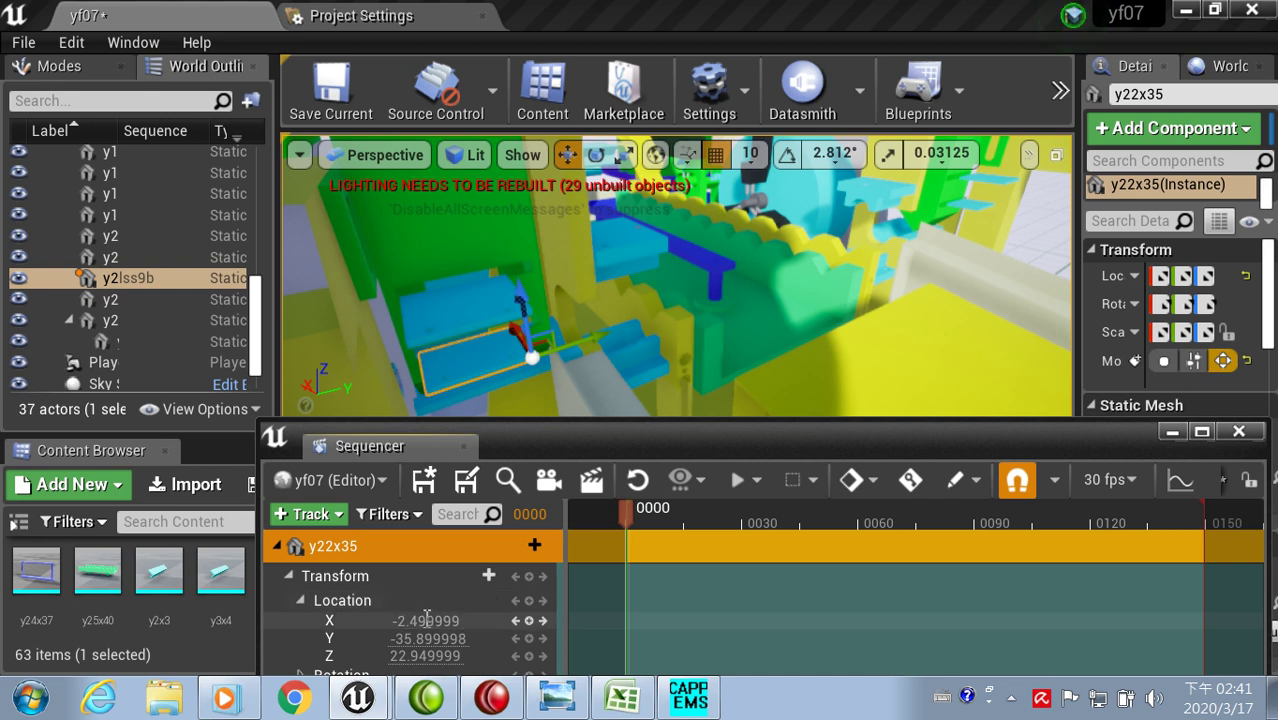
click(453, 621)
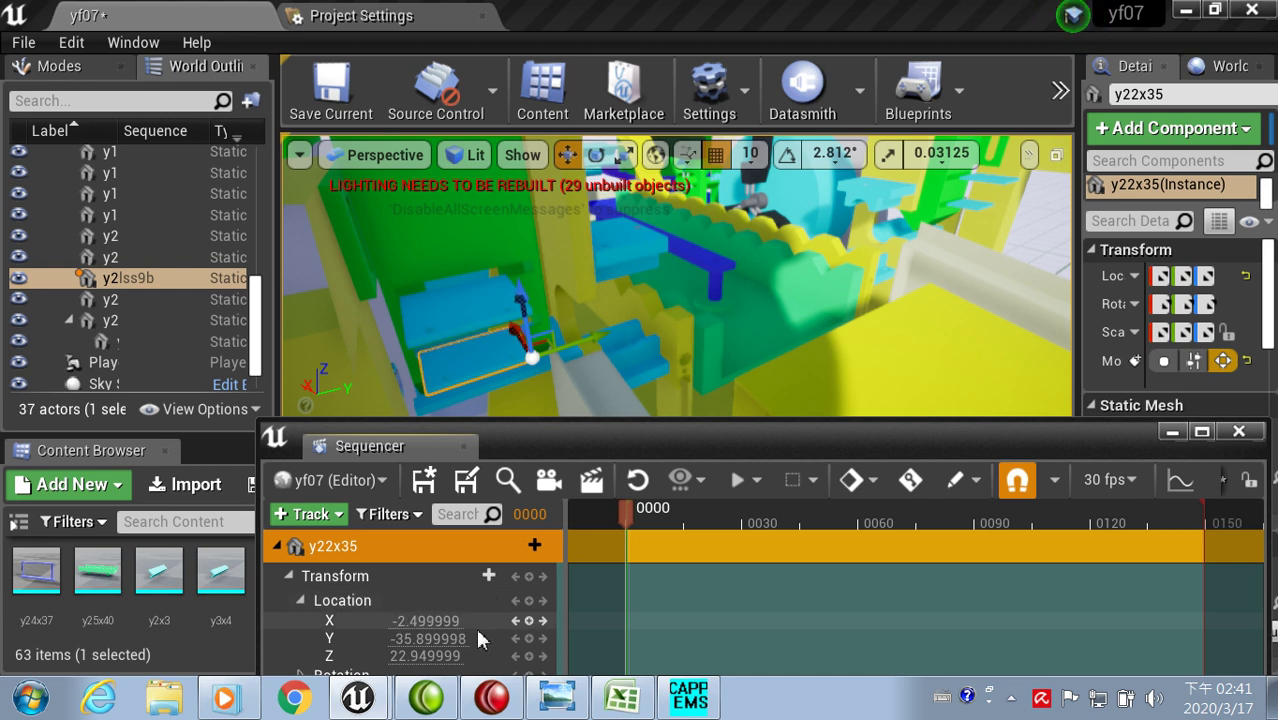
click(530, 578)
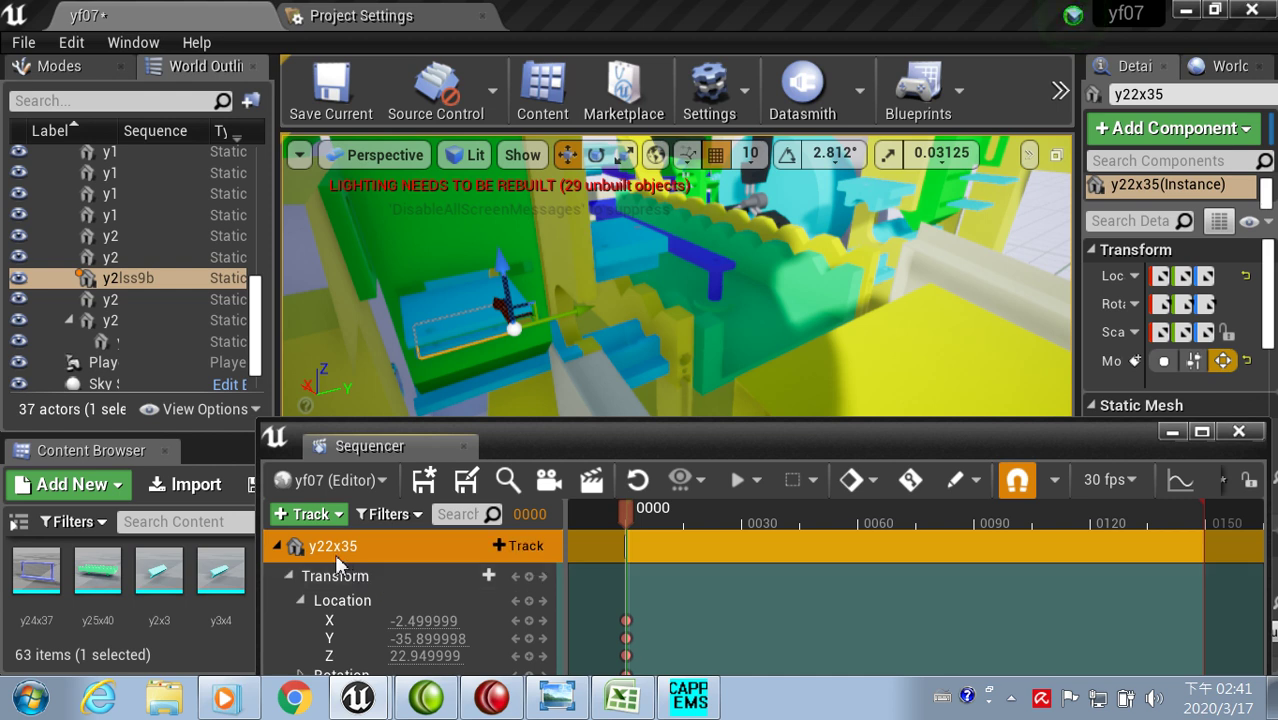
Step: Collapse y22x35's Transform and add cylinder y23x36 as a second actor track
click(288, 576)
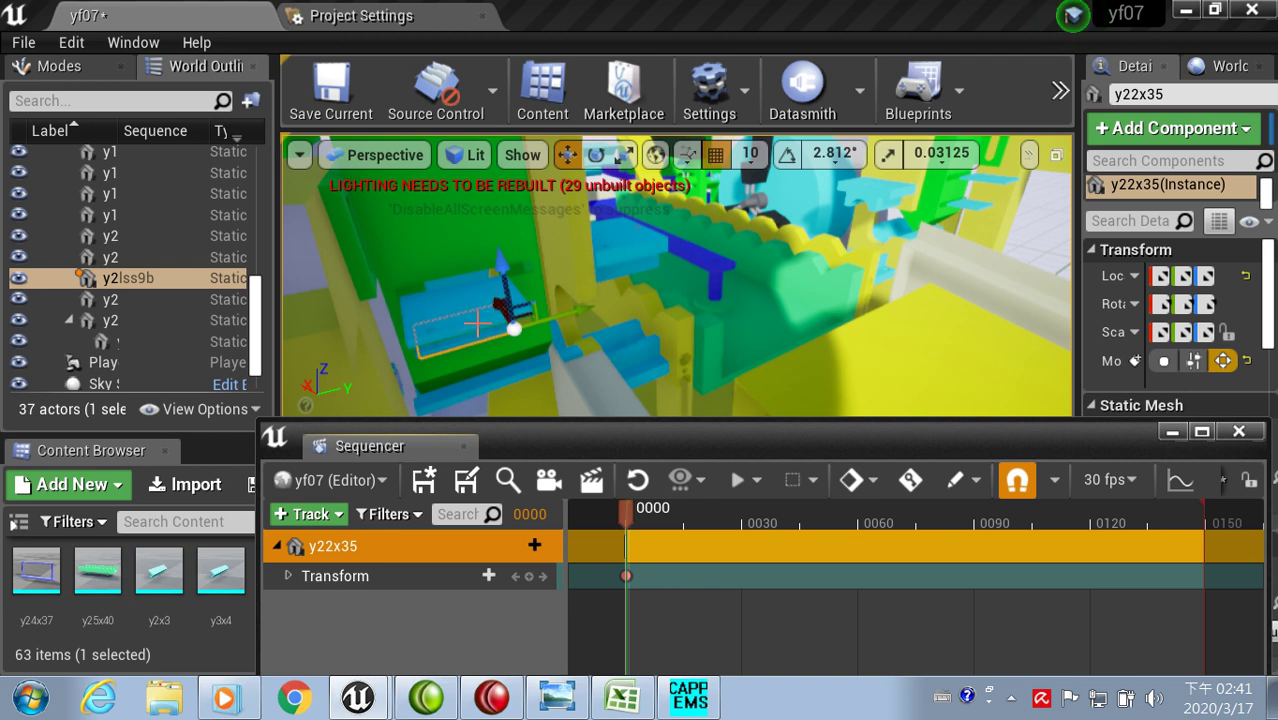
click(317, 525)
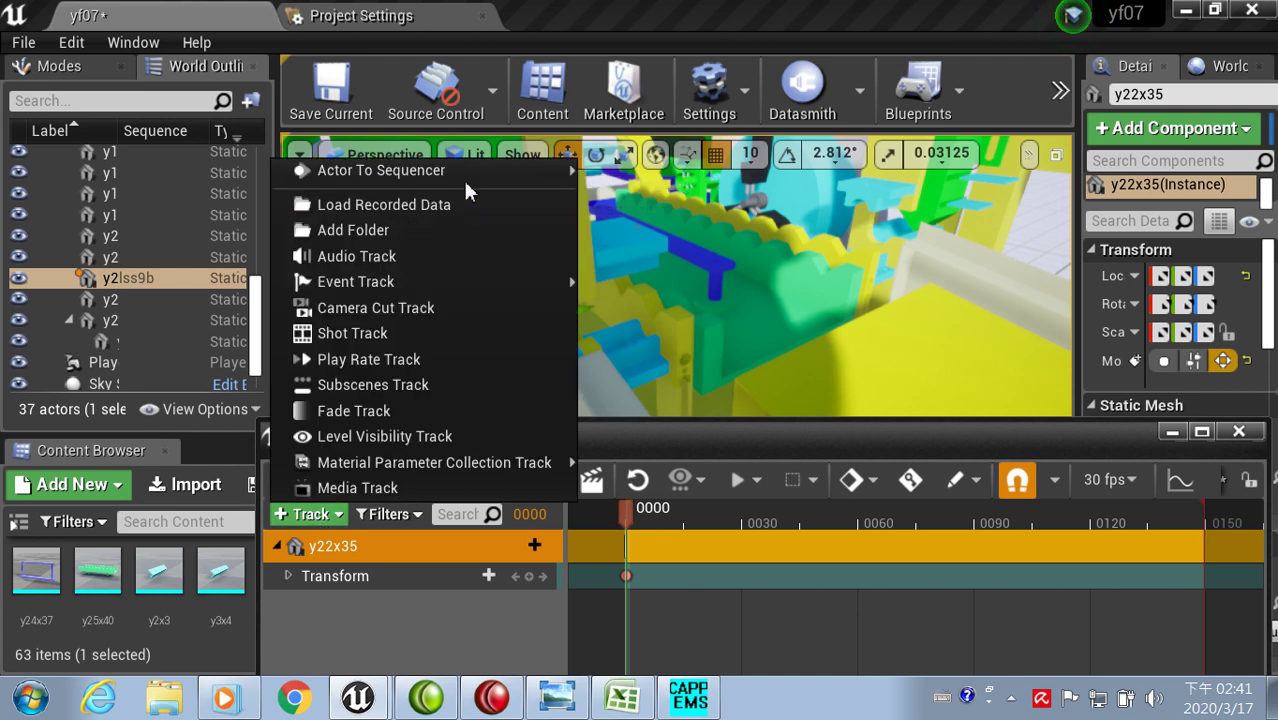
mouse_move(468, 183)
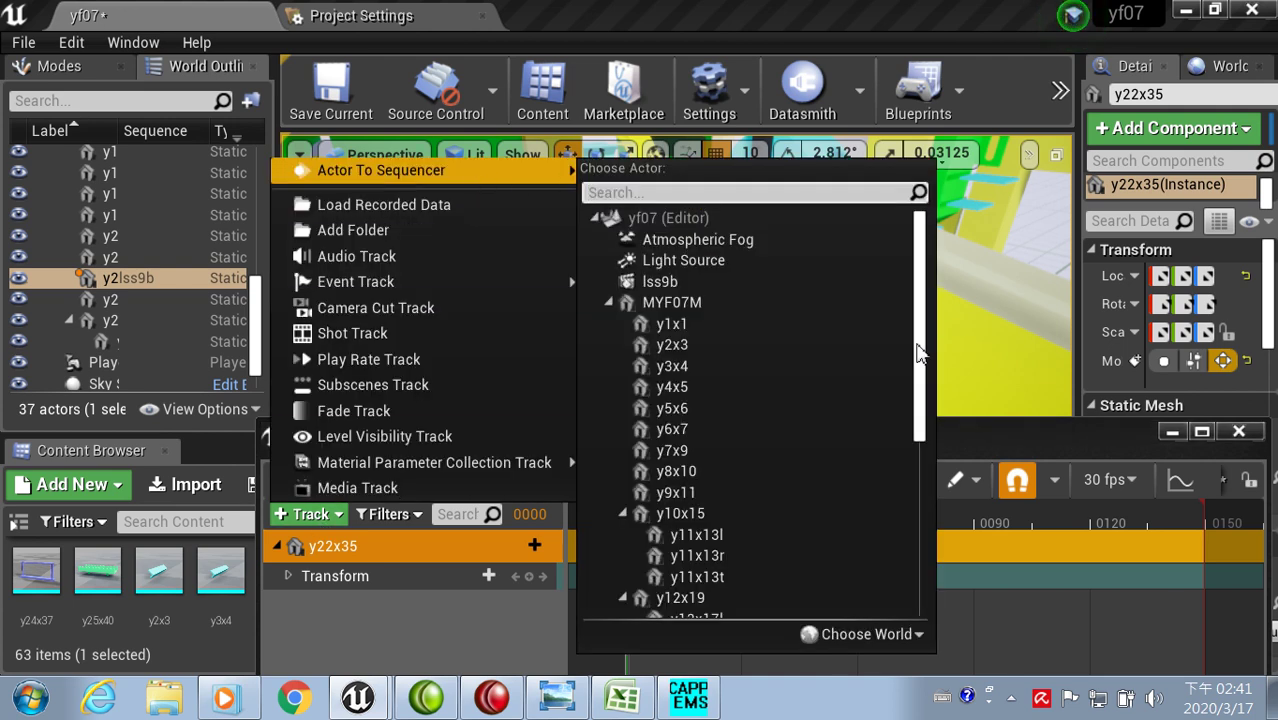
drag(918, 351, 928, 571)
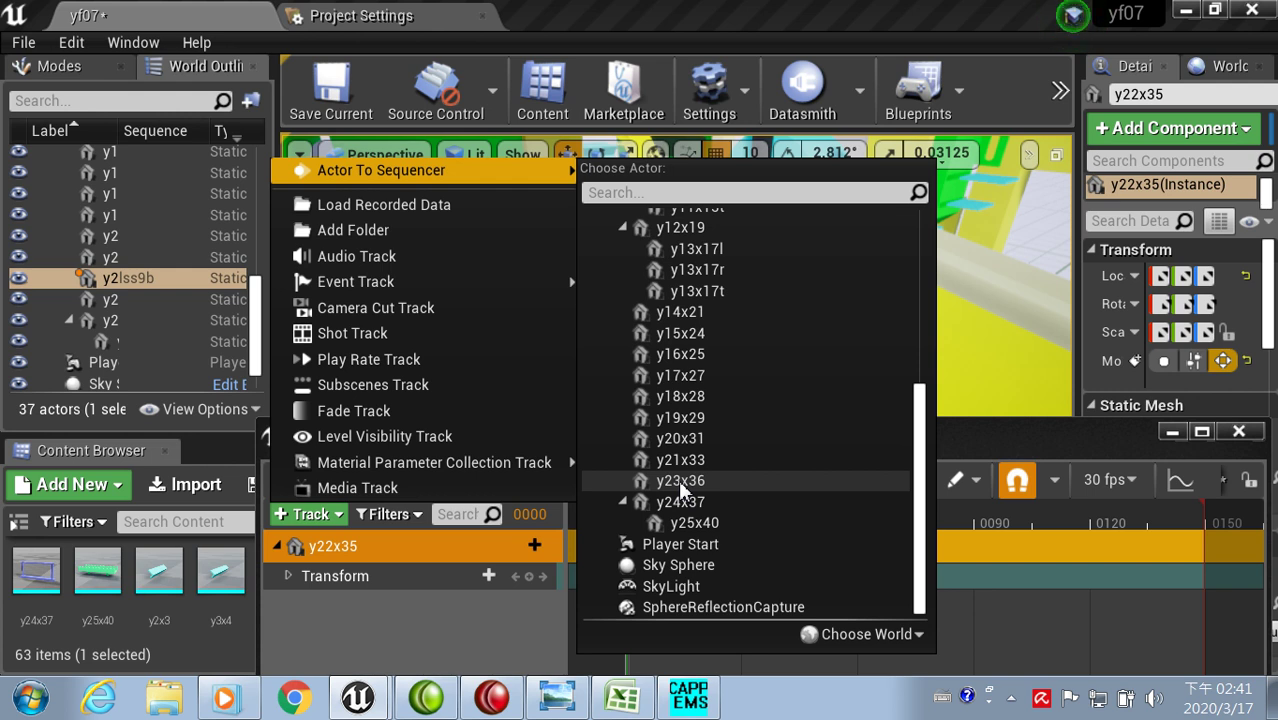
click(685, 494)
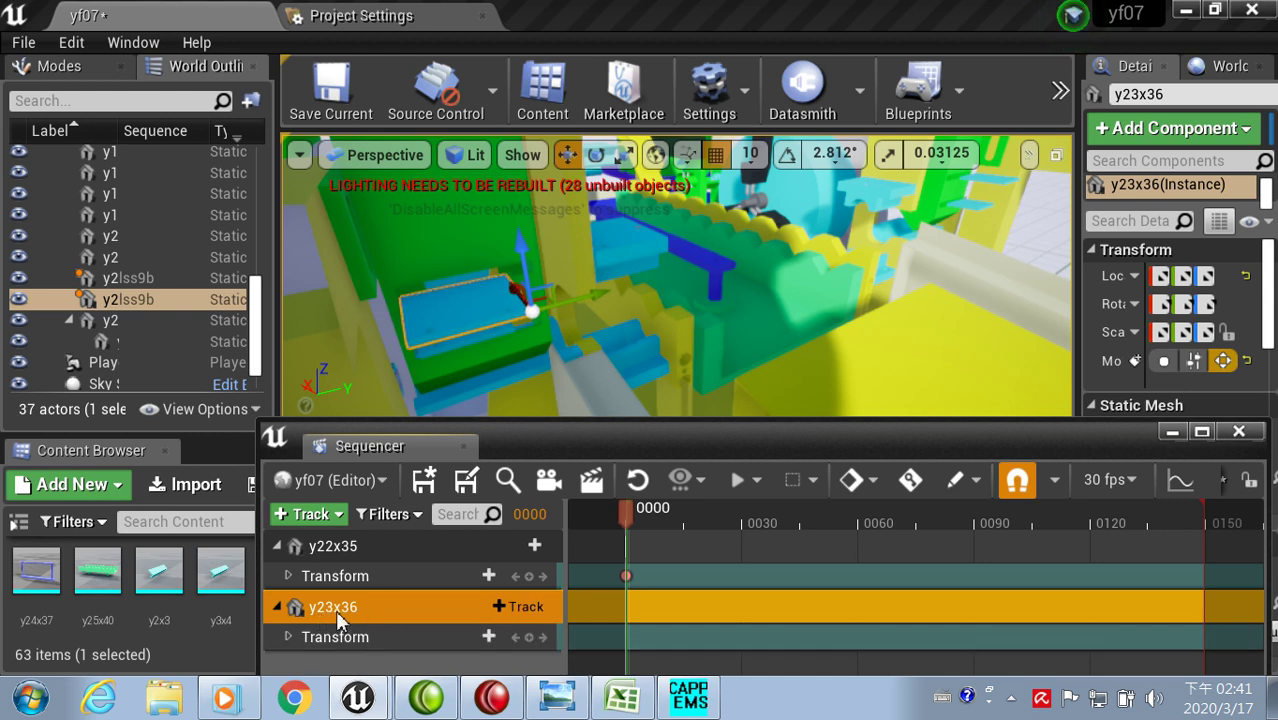
Step: Key y23x36's Transform at frame 0 and move the playhead to frame 15
click(531, 638)
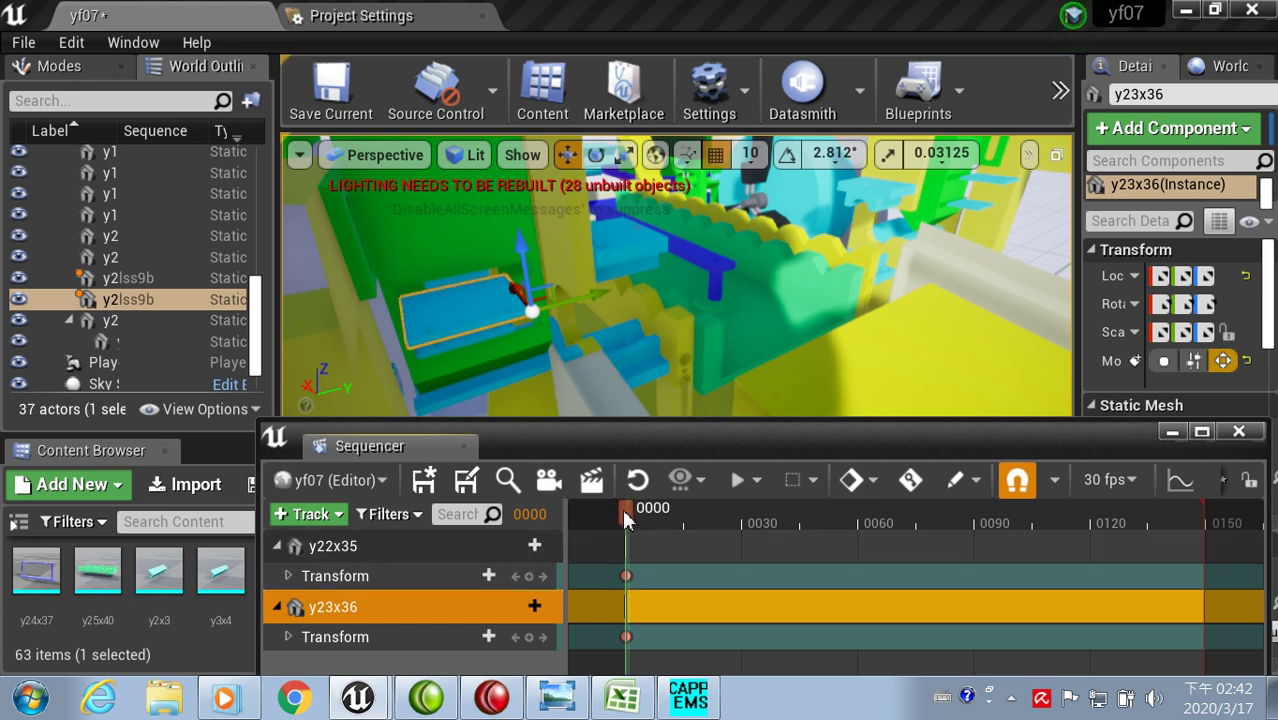
drag(641, 519, 686, 513)
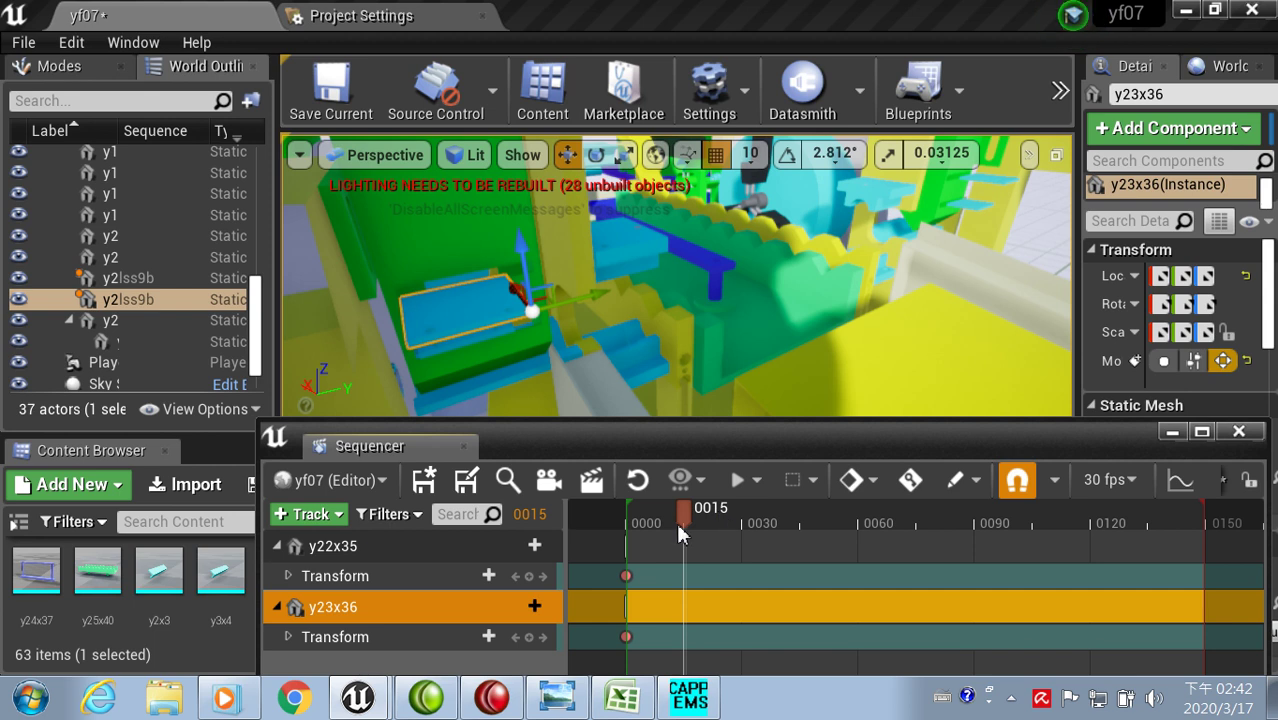
drag(635, 423, 639, 381)
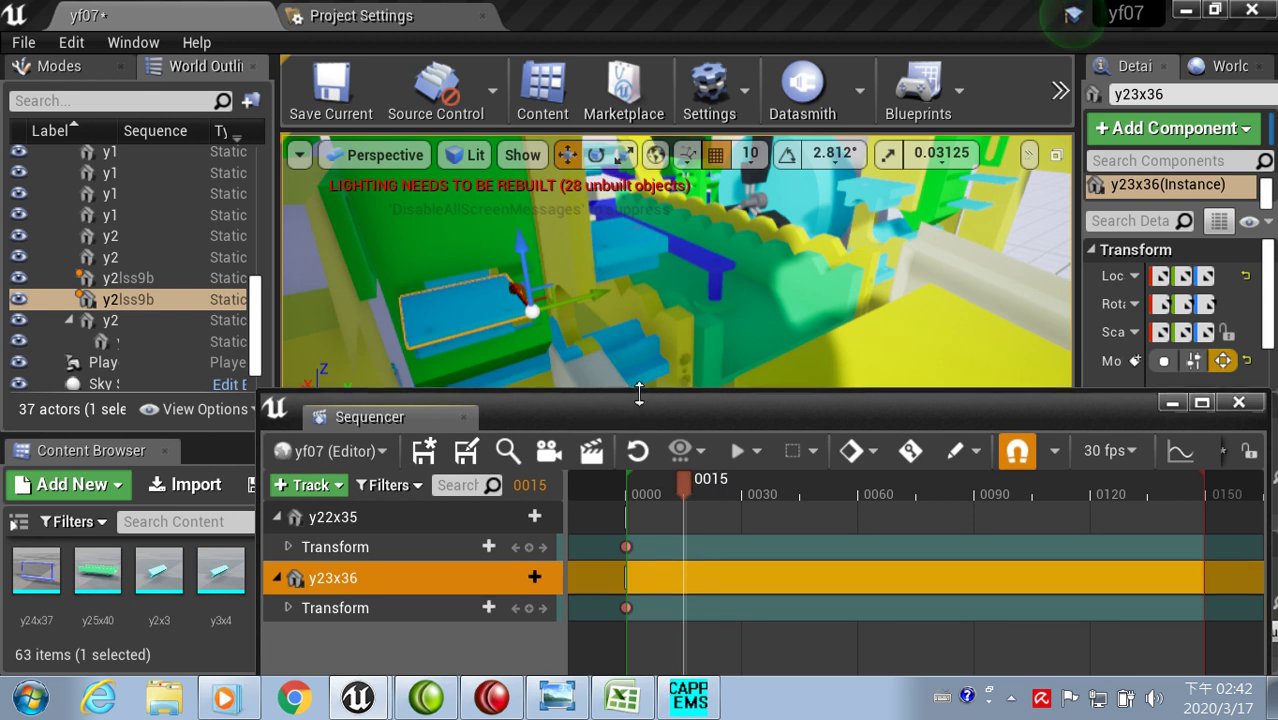
Step: Change y23x36's Location X from -6.999999 to -3.999999, keying it at frame 15
click(289, 595)
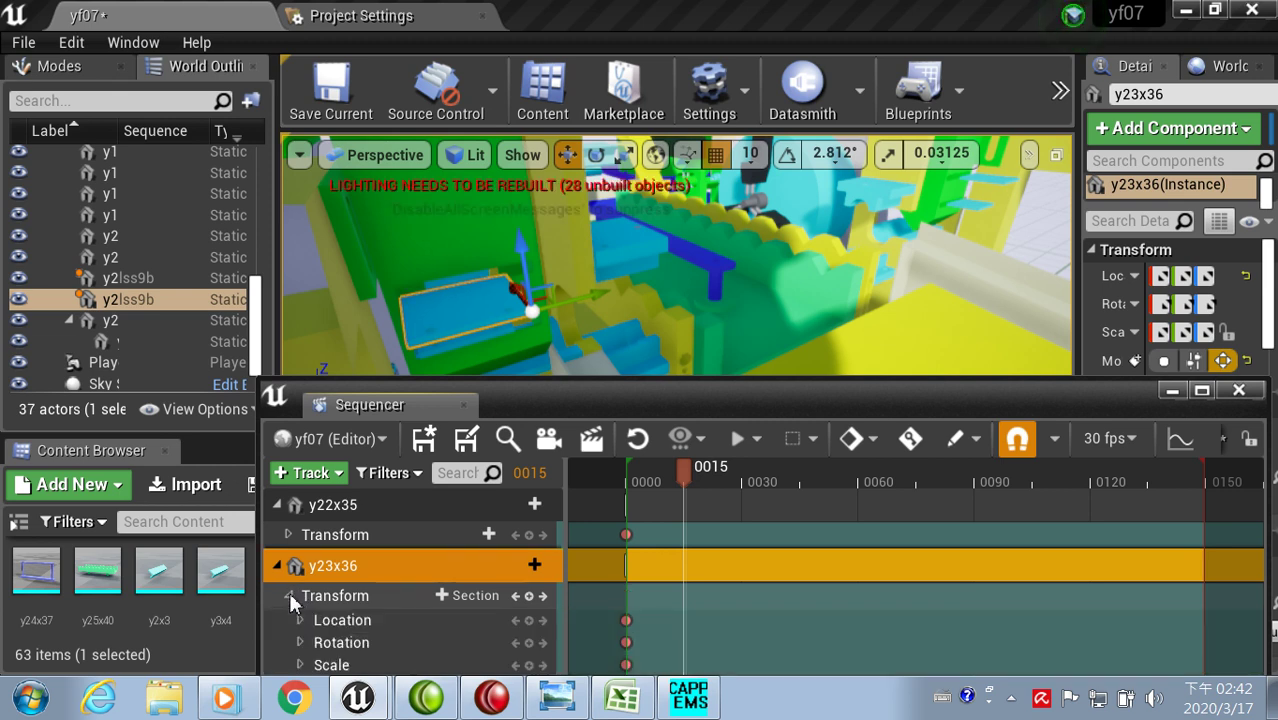
click(302, 620)
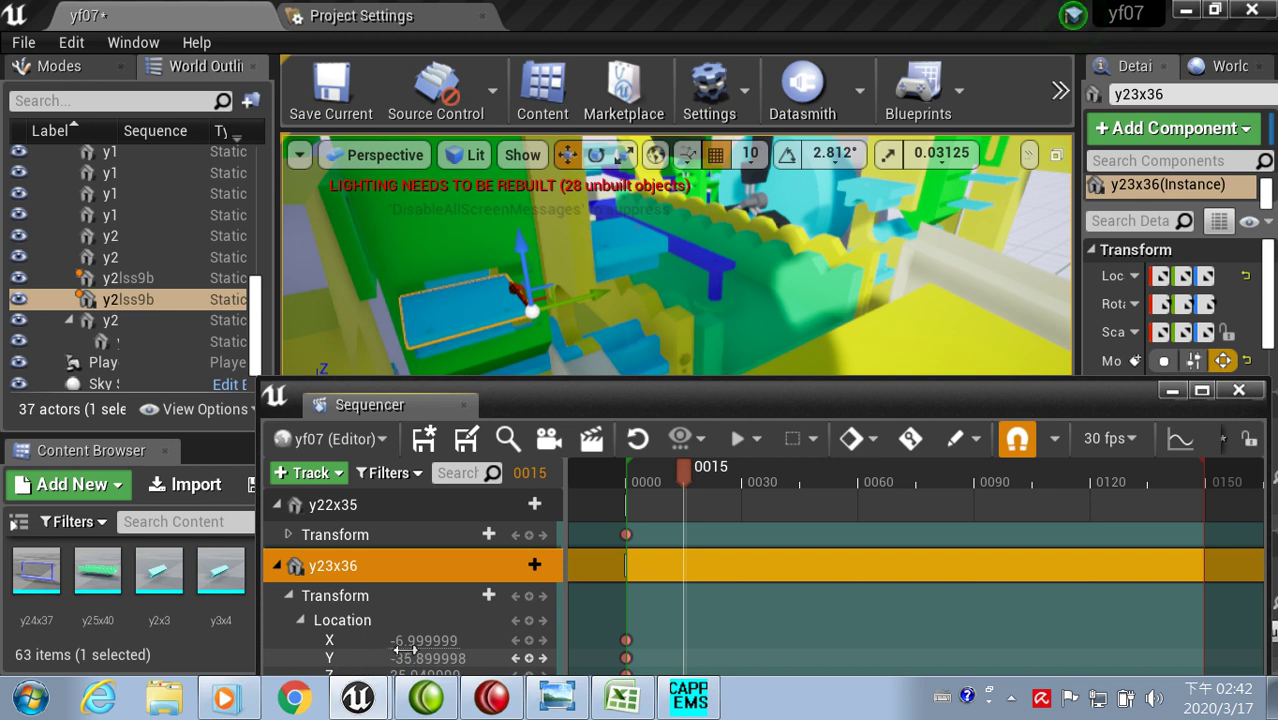
click(405, 641)
click(399, 641)
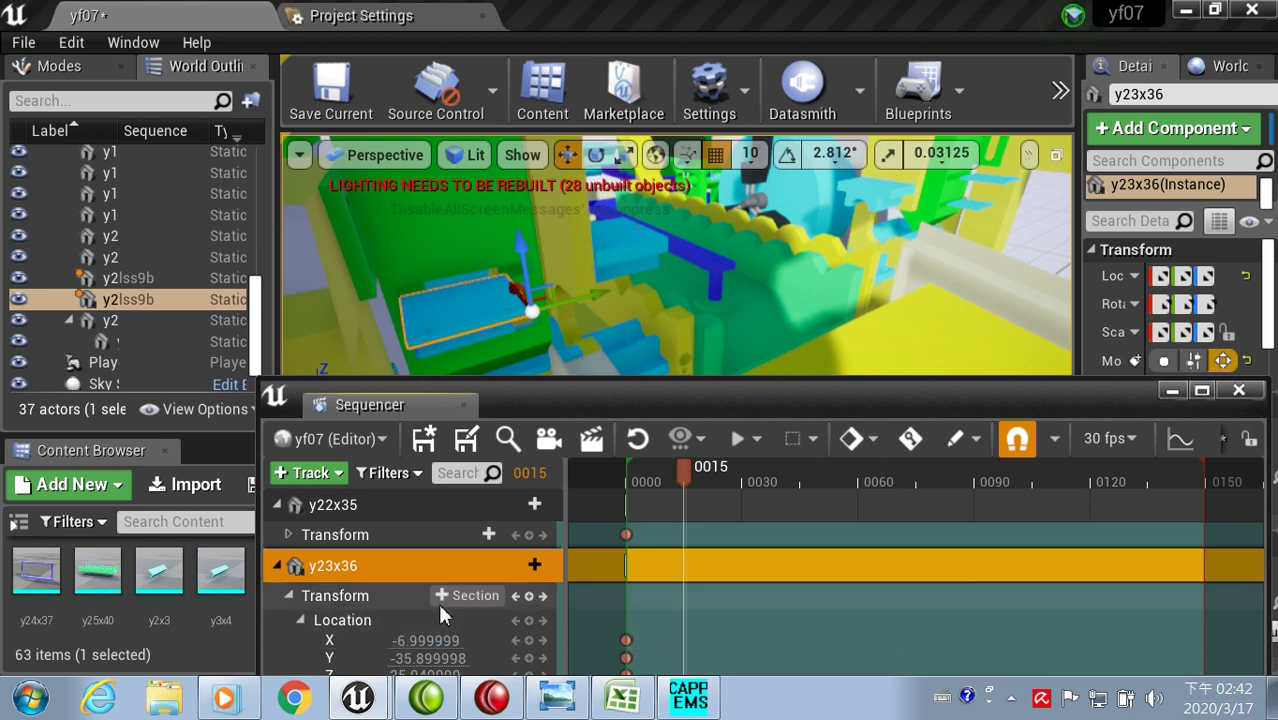
text(3)
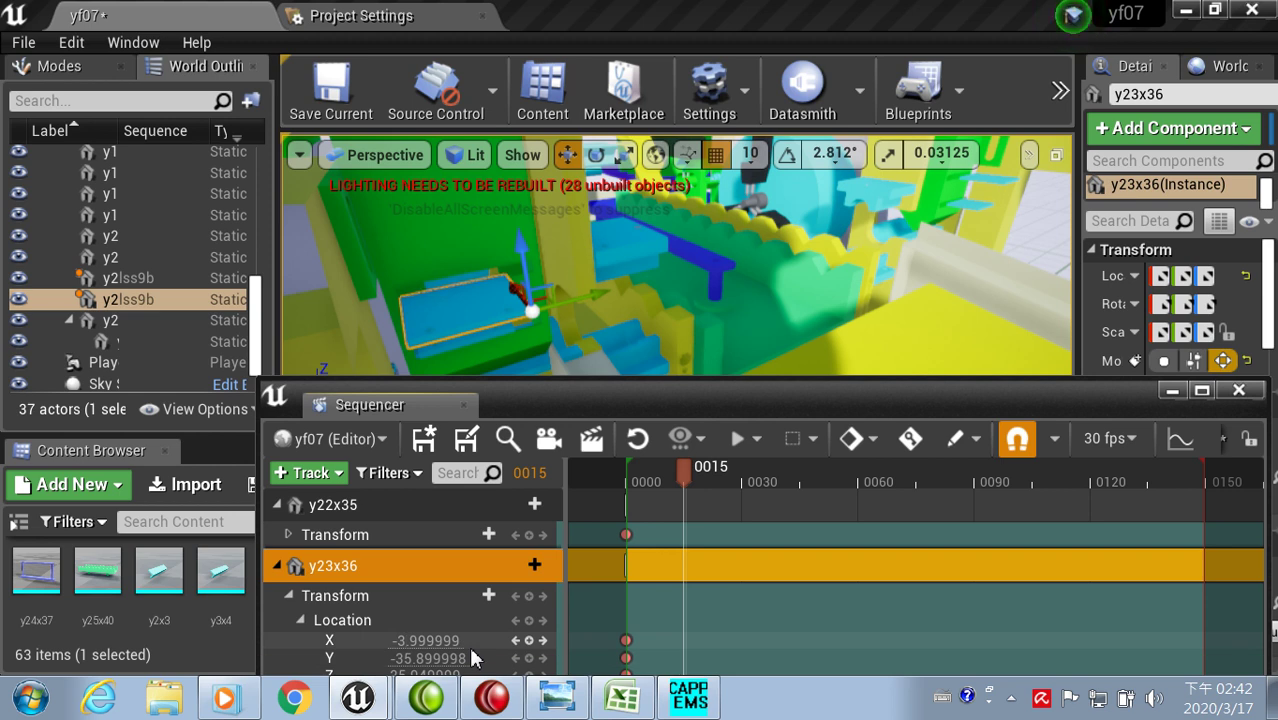
key(Return)
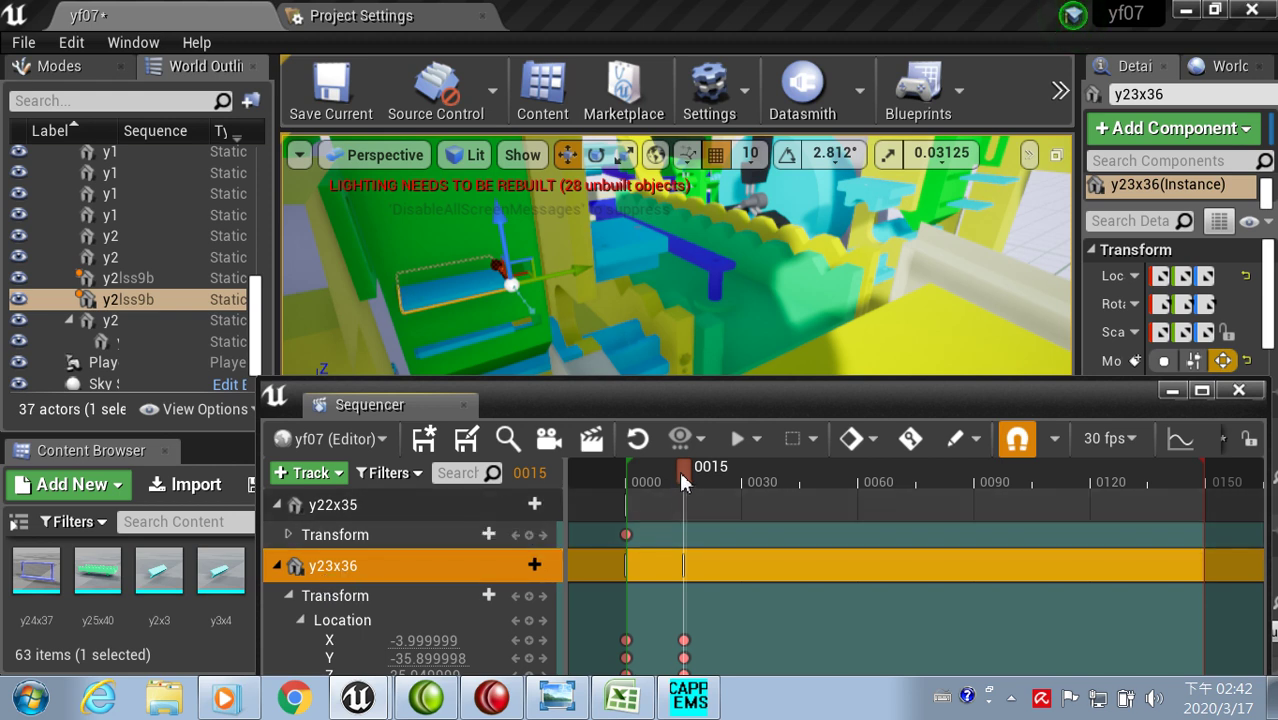
Step: Scrub the playhead to preview y23x36's motion, finishing at frame 30
drag(687, 474, 625, 476)
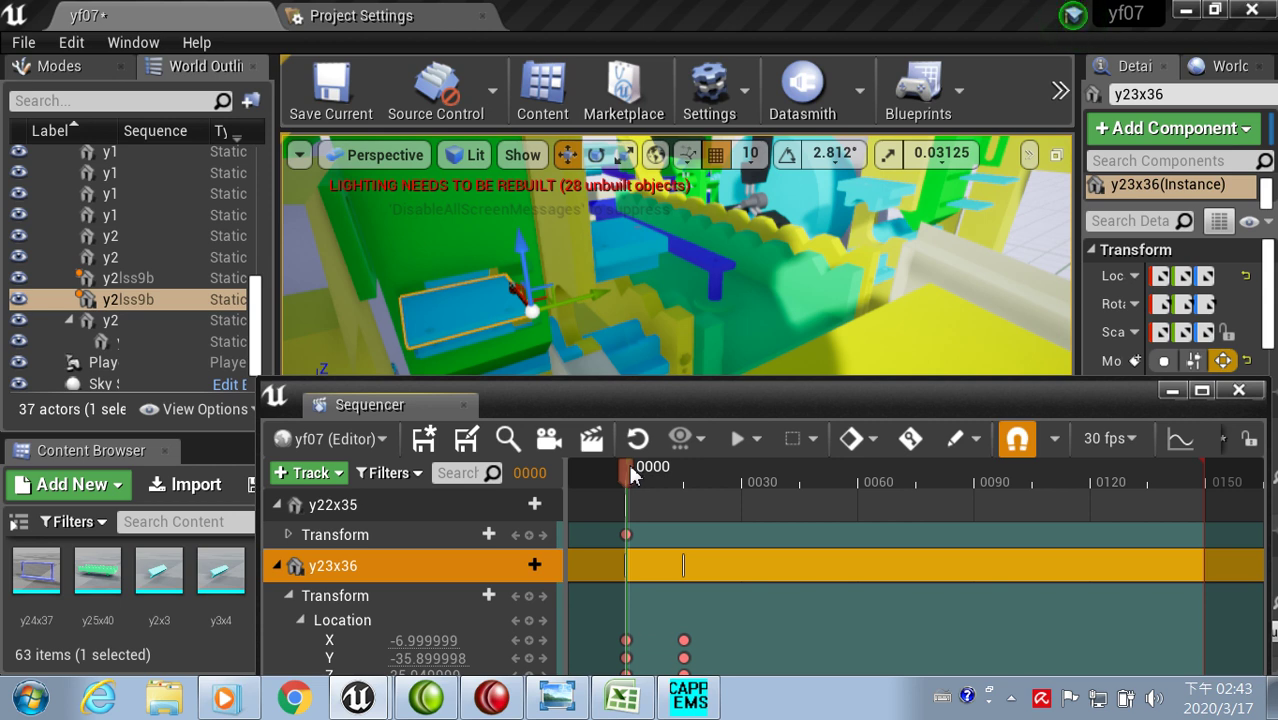
drag(630, 474, 687, 472)
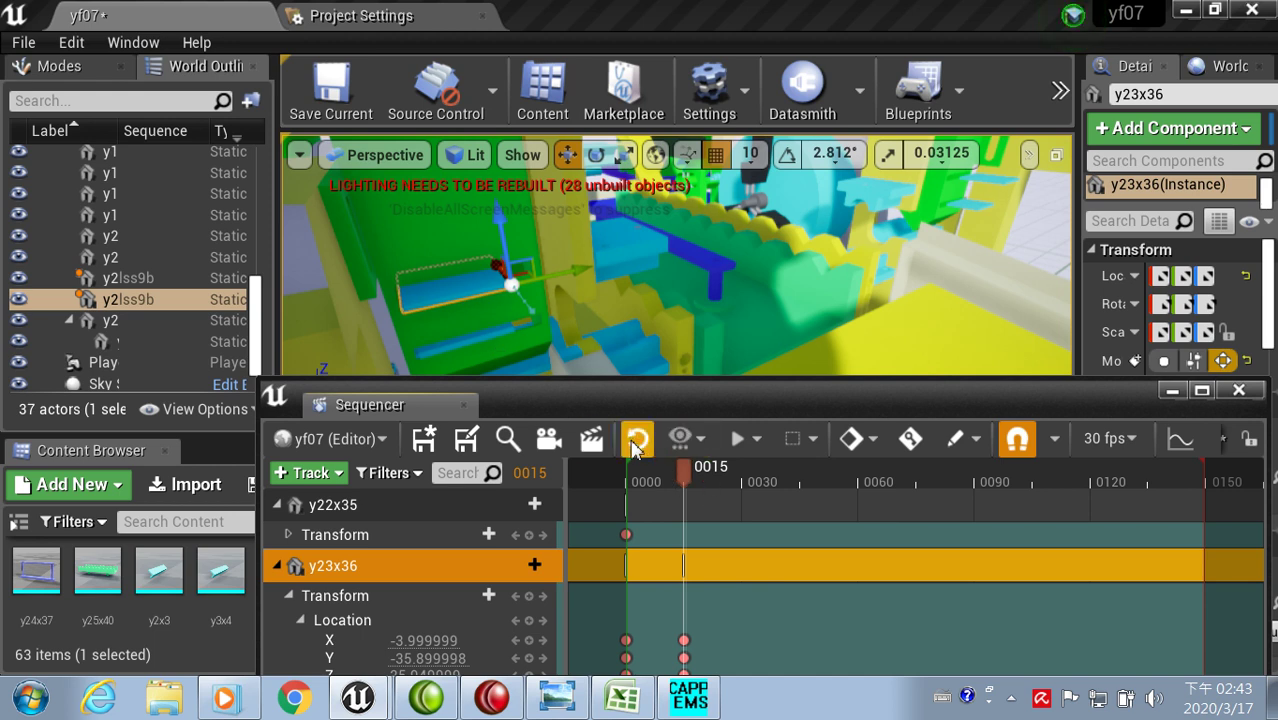
drag(684, 470, 746, 469)
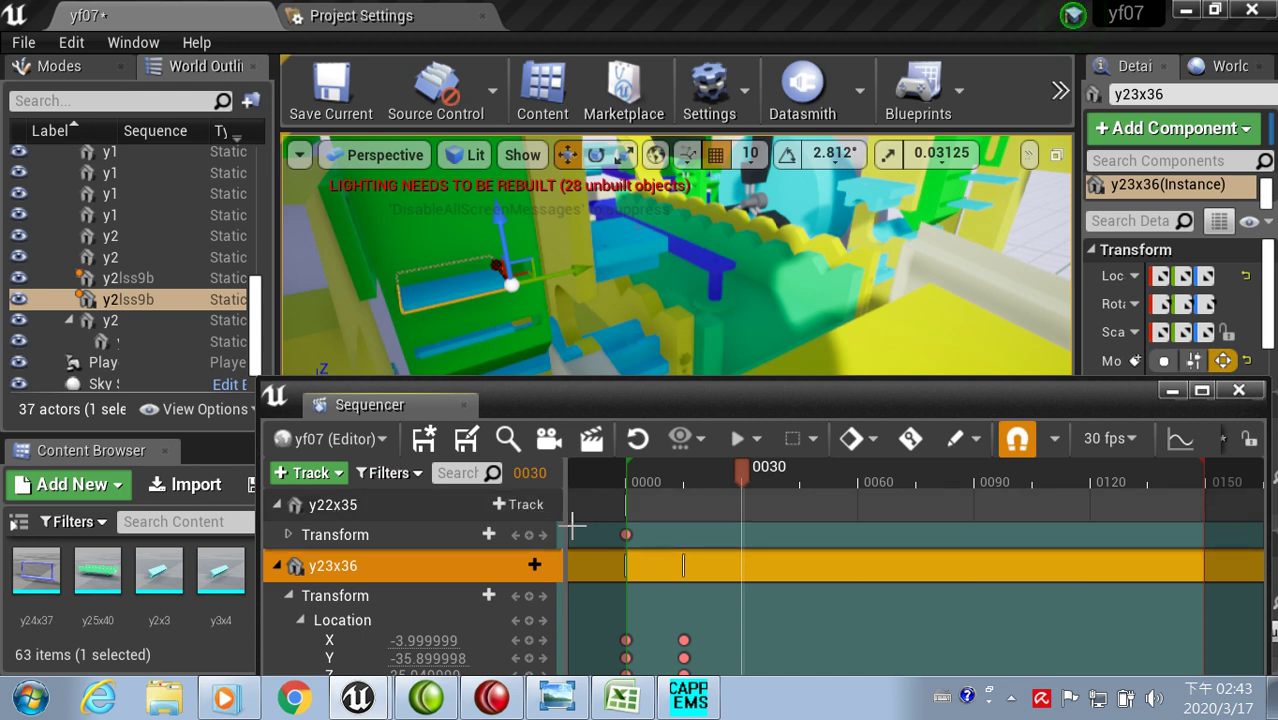
Step: Key y22x35's Transform at frame 30 so it holds its starting position, then advance to frame 45
click(529, 536)
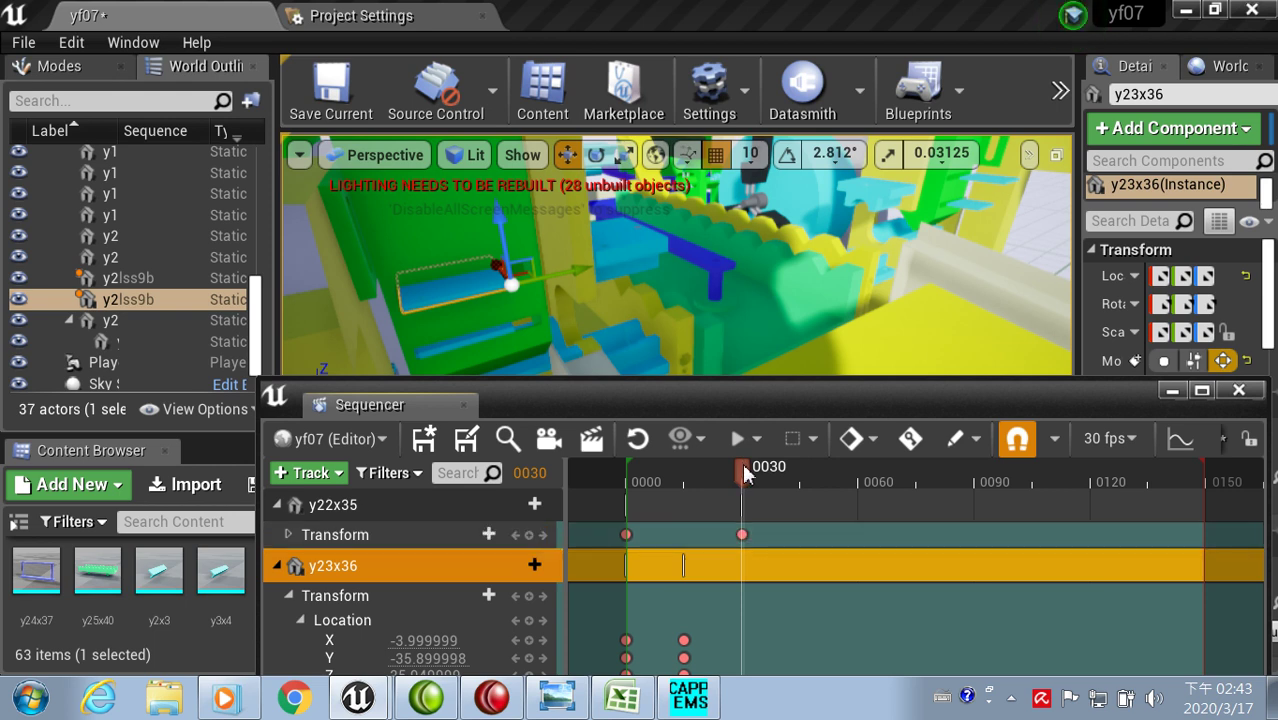
drag(752, 474, 806, 470)
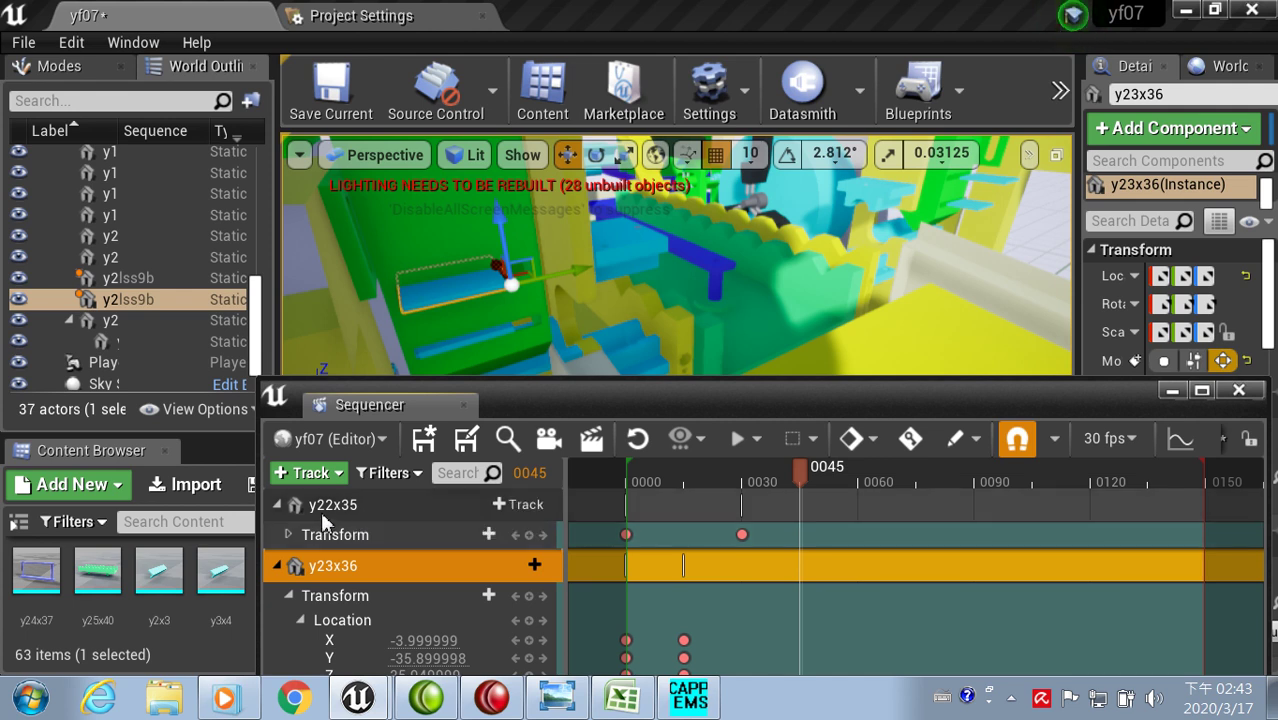
Step: Change y22x35's Location X to -5.499999 and key it at frame 45
click(289, 534)
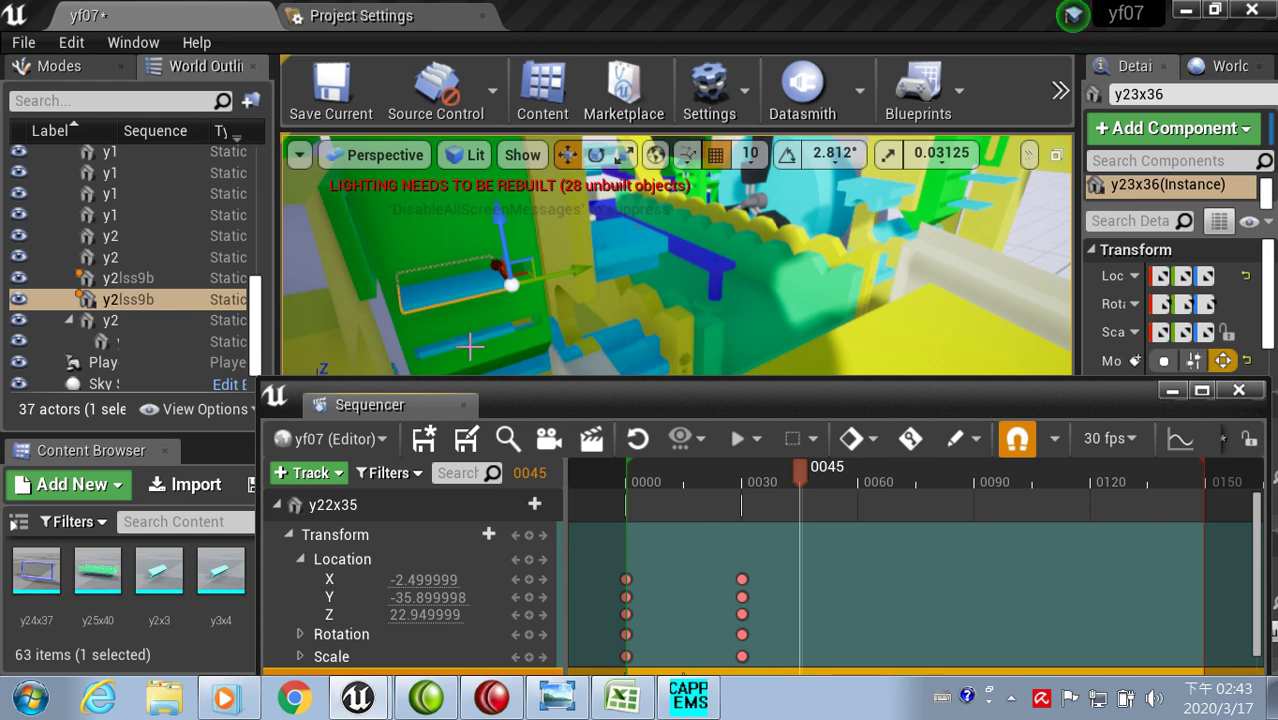
click(410, 581)
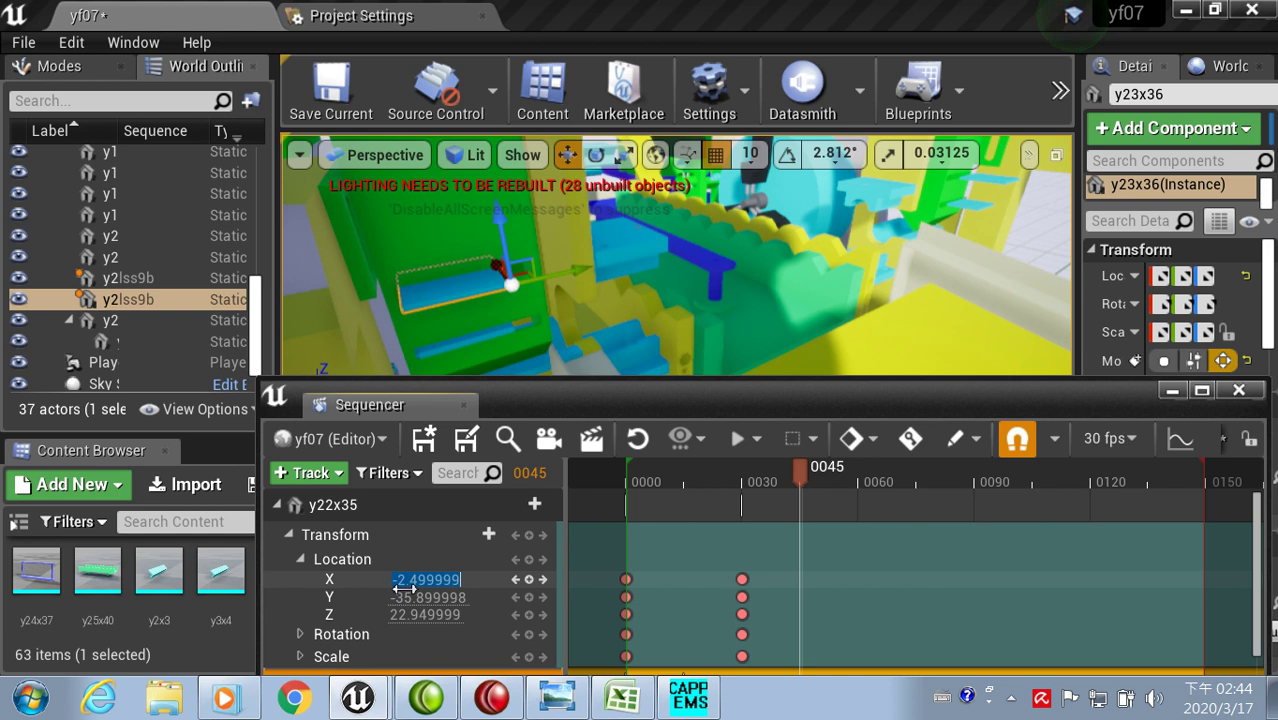
click(410, 580)
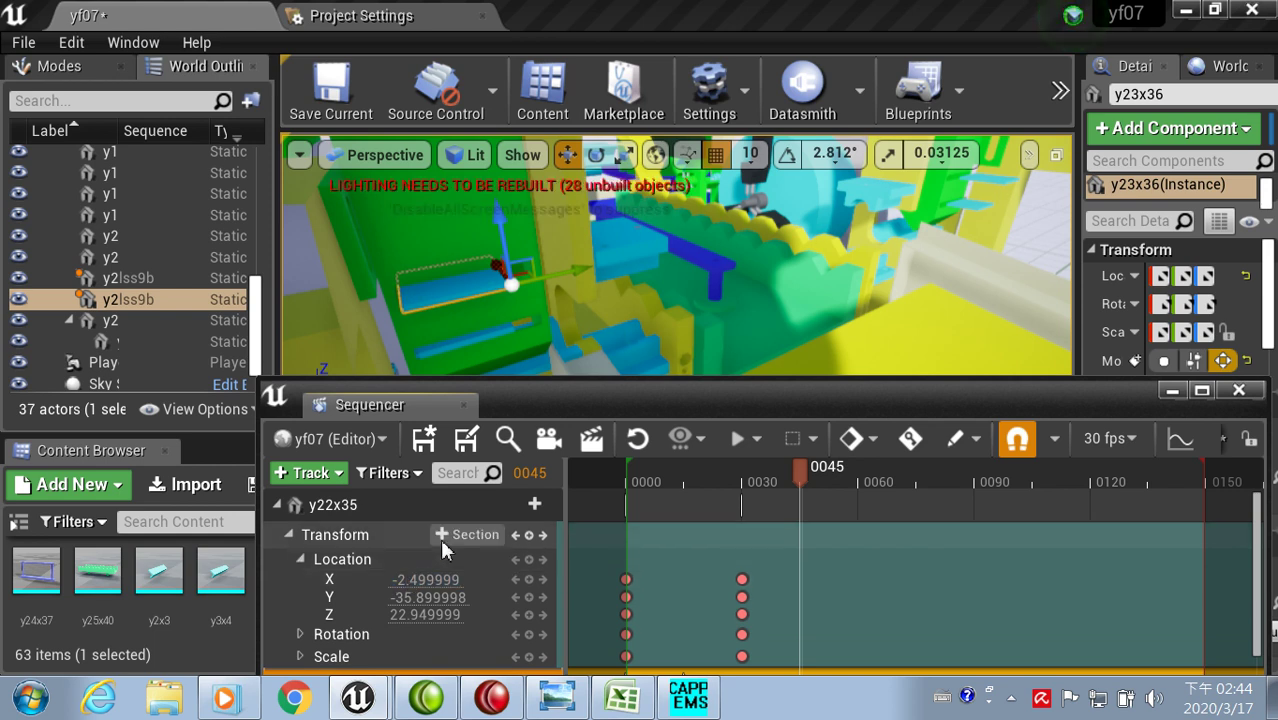
key(BackSpace)
text(5)
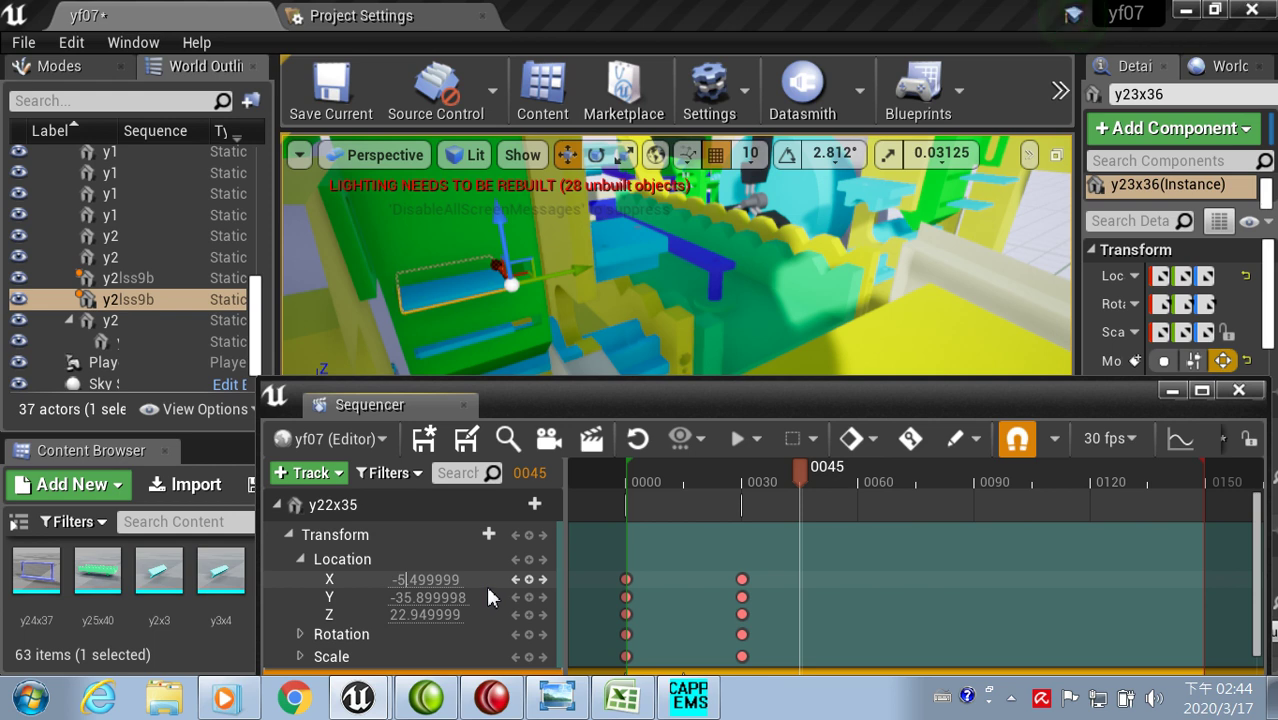
click(531, 540)
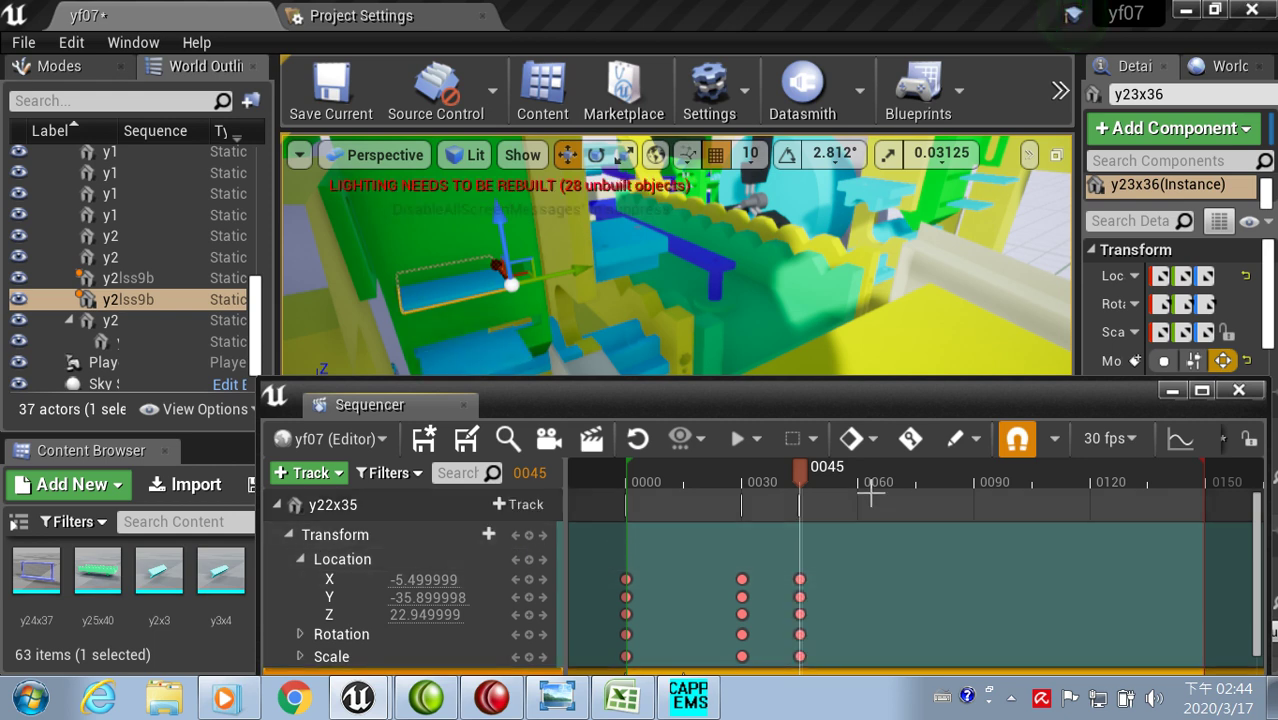
Step: Scrub between frames 30 and 45 to preview y22x35 sliding, then move to frame 60
drag(802, 468, 746, 474)
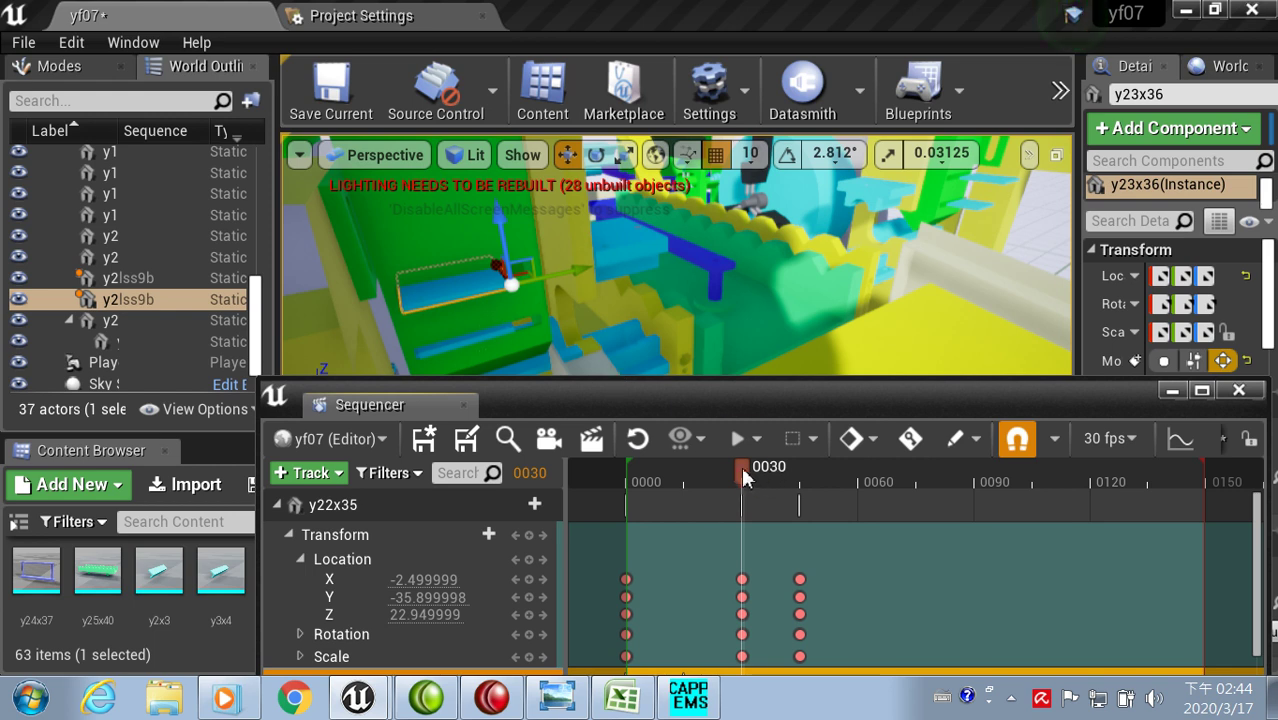
drag(746, 474, 803, 473)
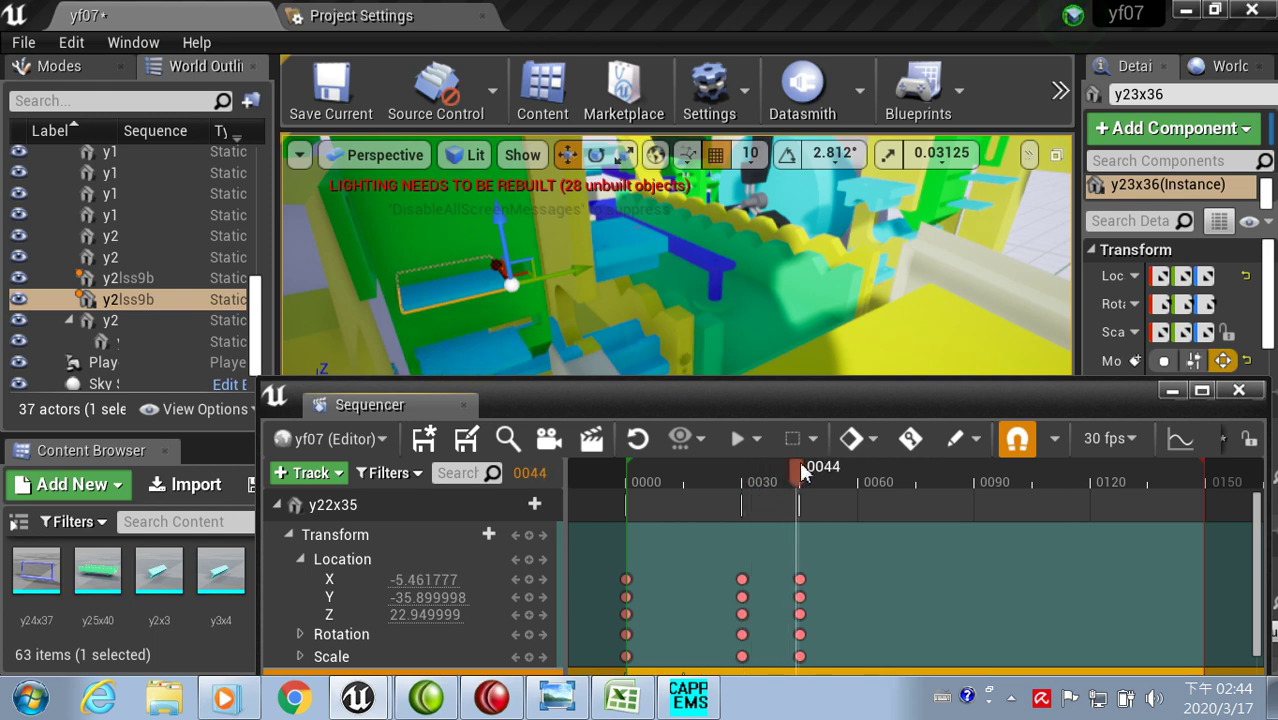
drag(805, 474, 807, 474)
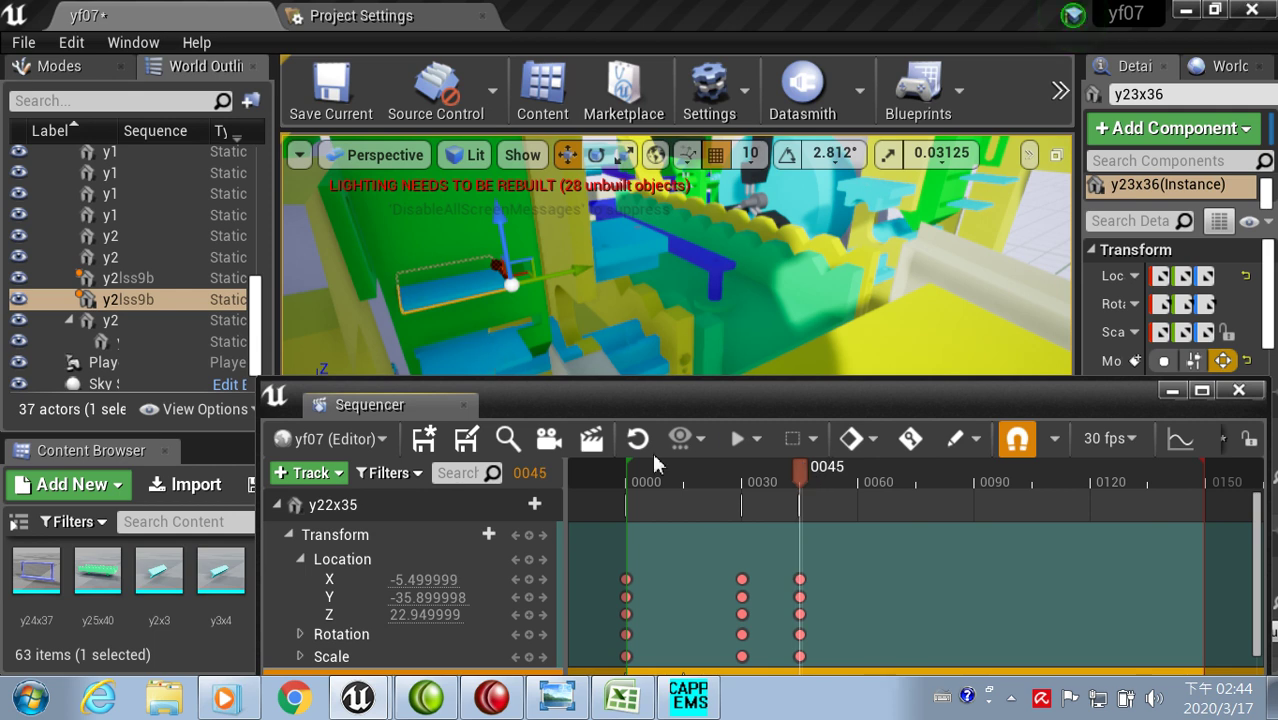
drag(805, 470, 863, 470)
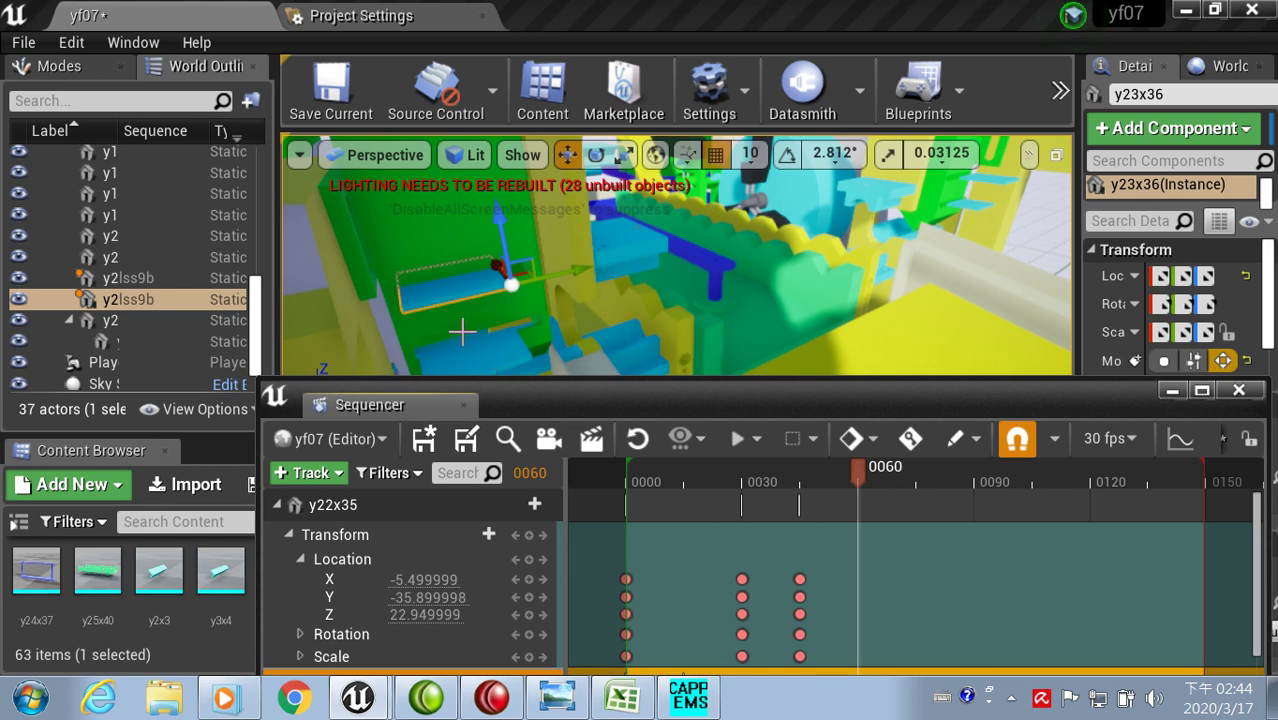
Step: Key y22x35 at frame 60, then key Location X -2.499999 at frame 75
click(529, 538)
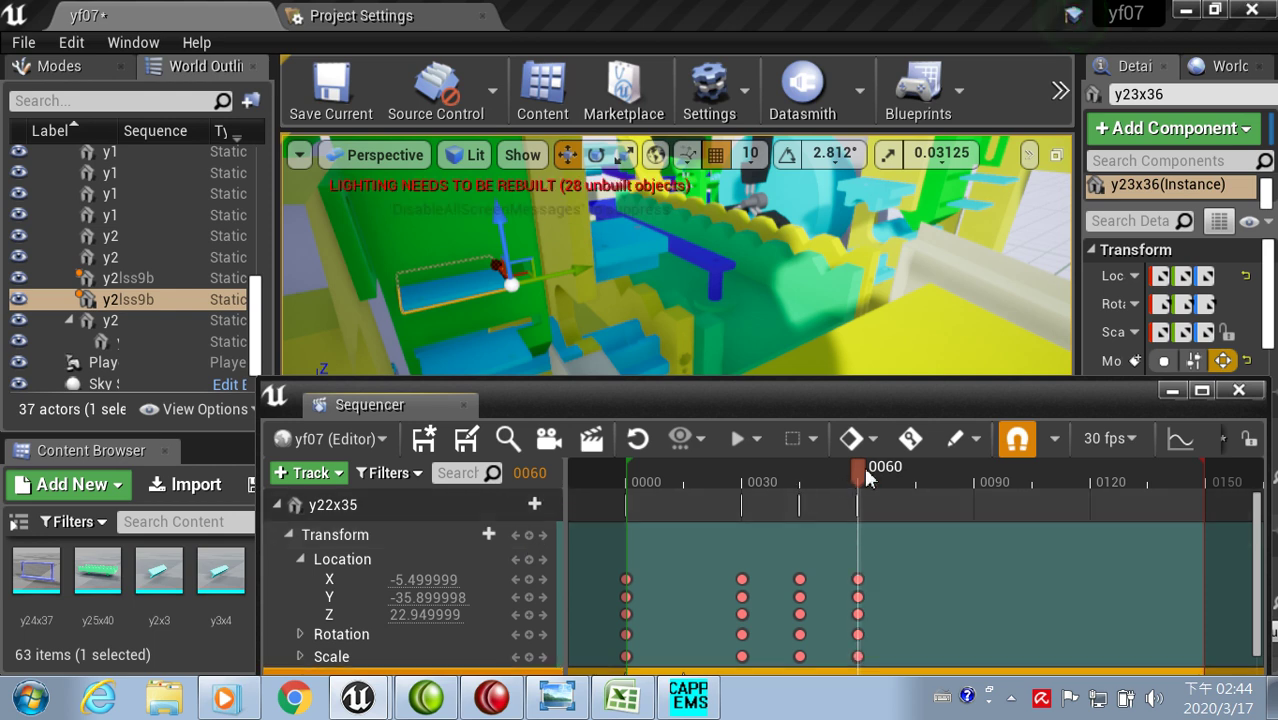
drag(865, 477, 919, 471)
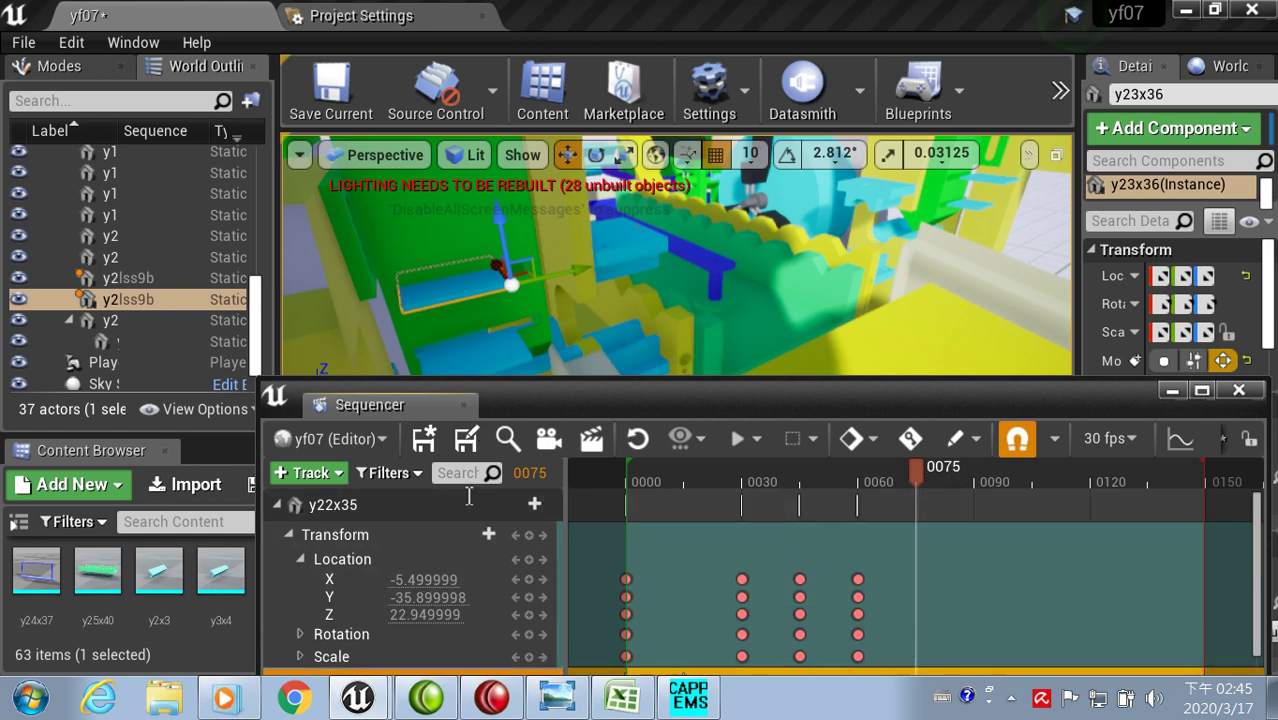
click(415, 582)
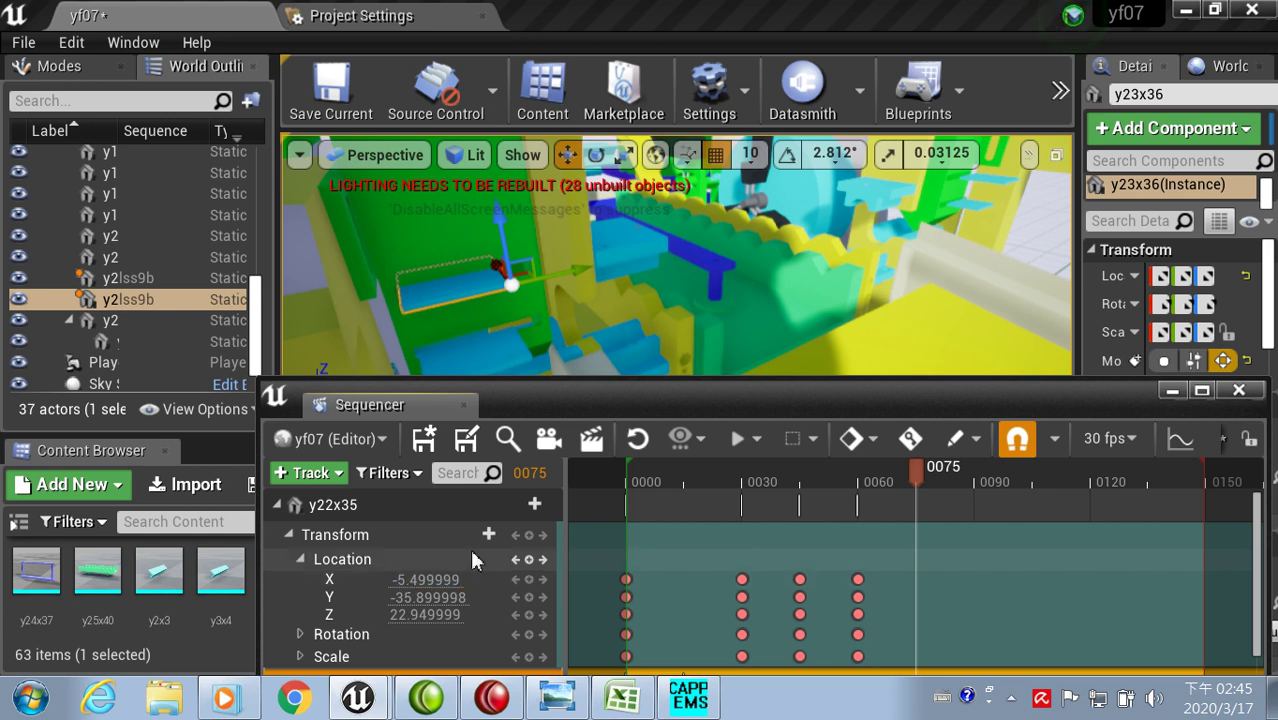
key(BackSpace)
key(BackSpace)
text(2.)
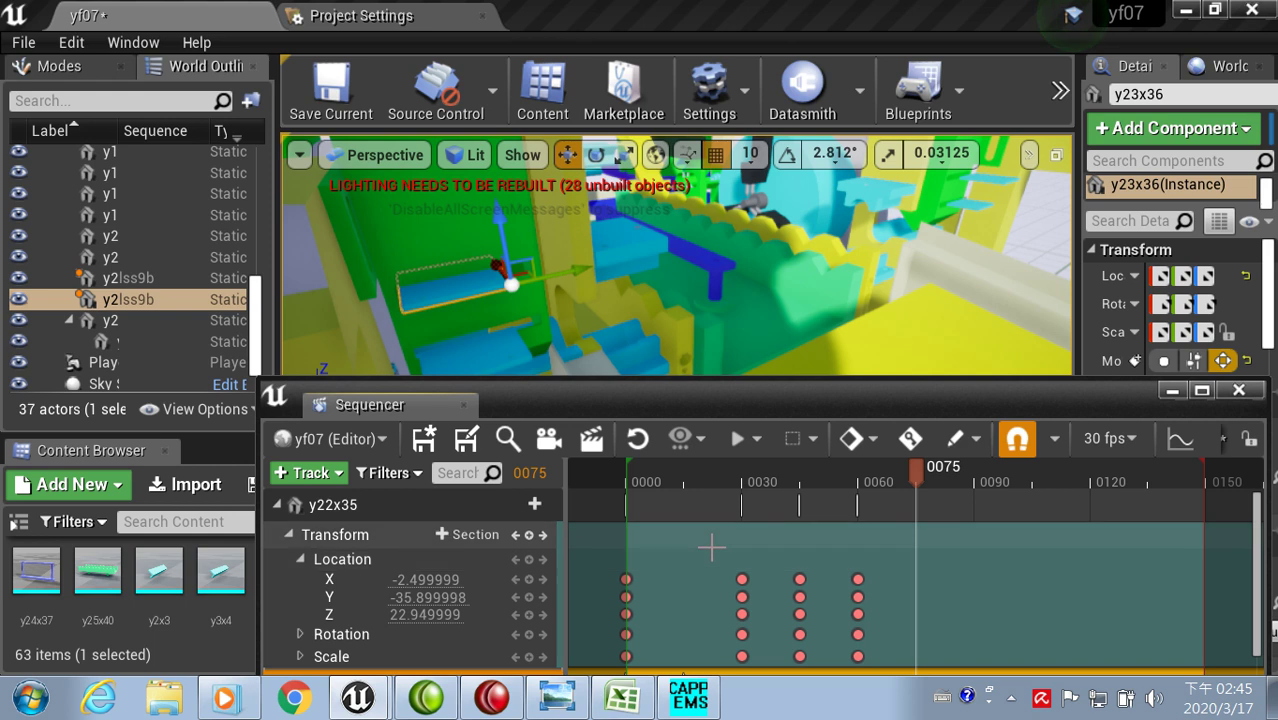
click(532, 538)
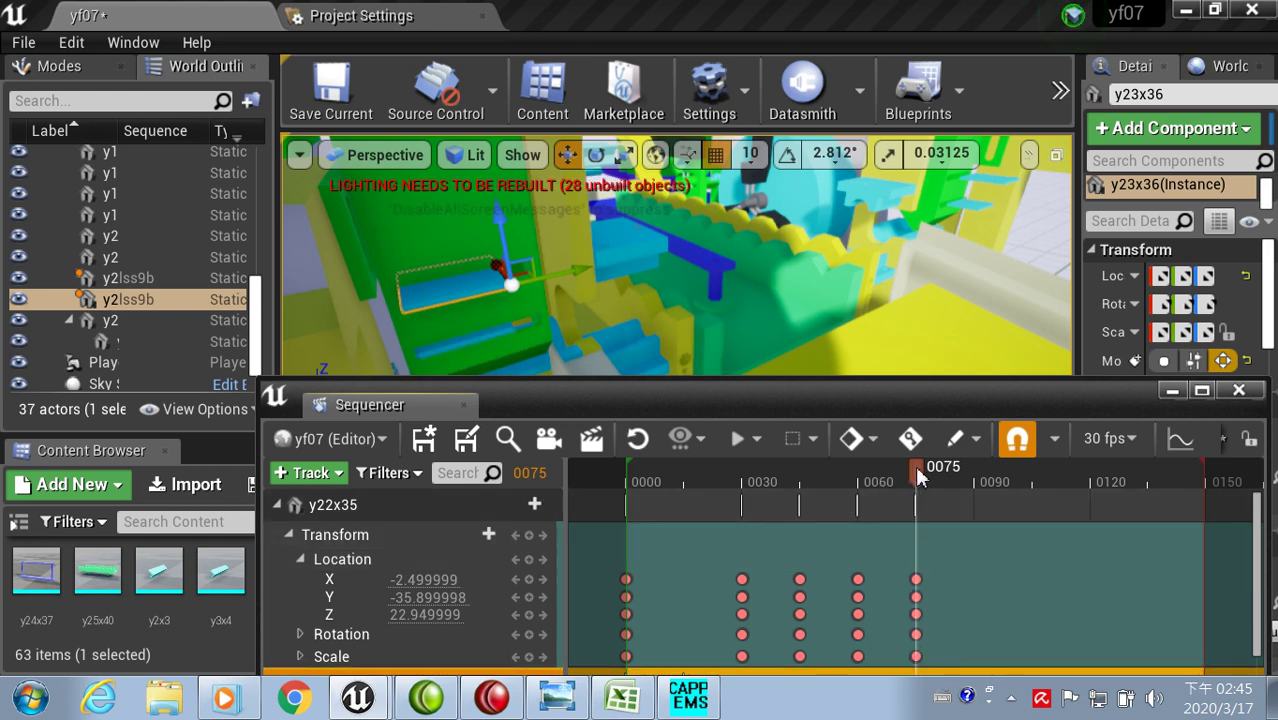
Step: Scrub between frames 60 and 75 to preview the return, ending at frame 90
drag(921, 472, 864, 476)
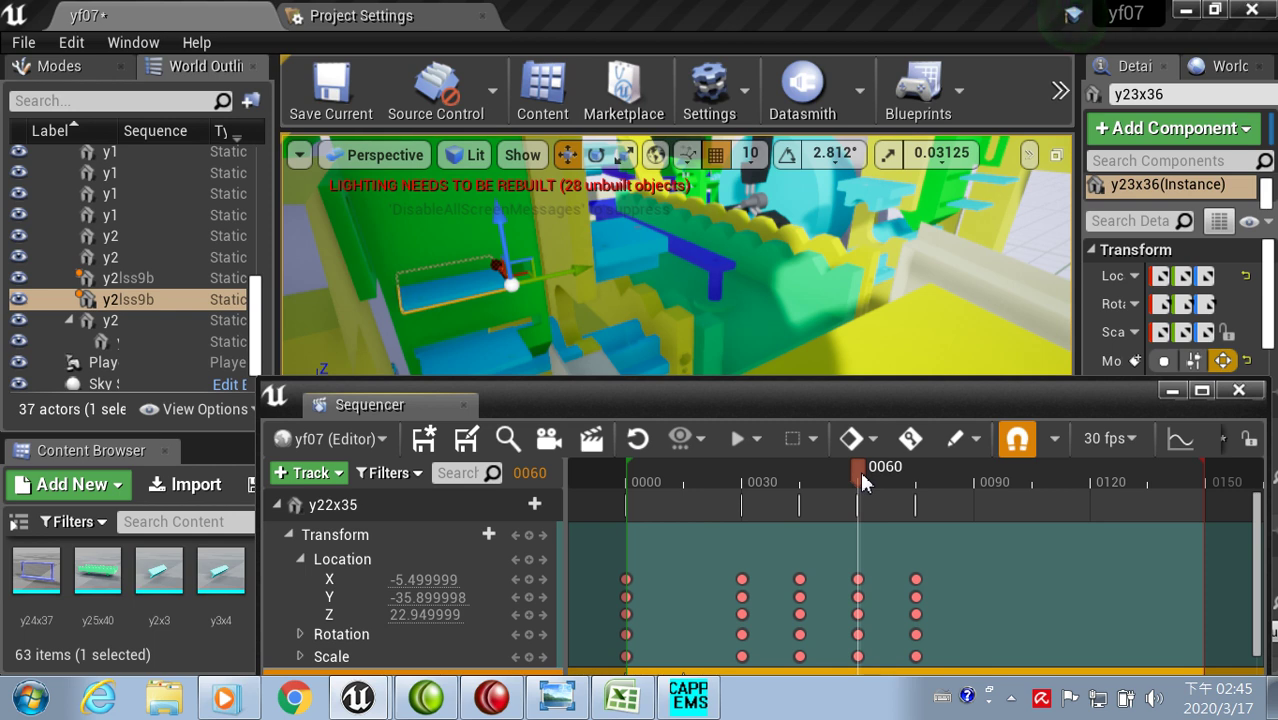
drag(862, 474, 920, 480)
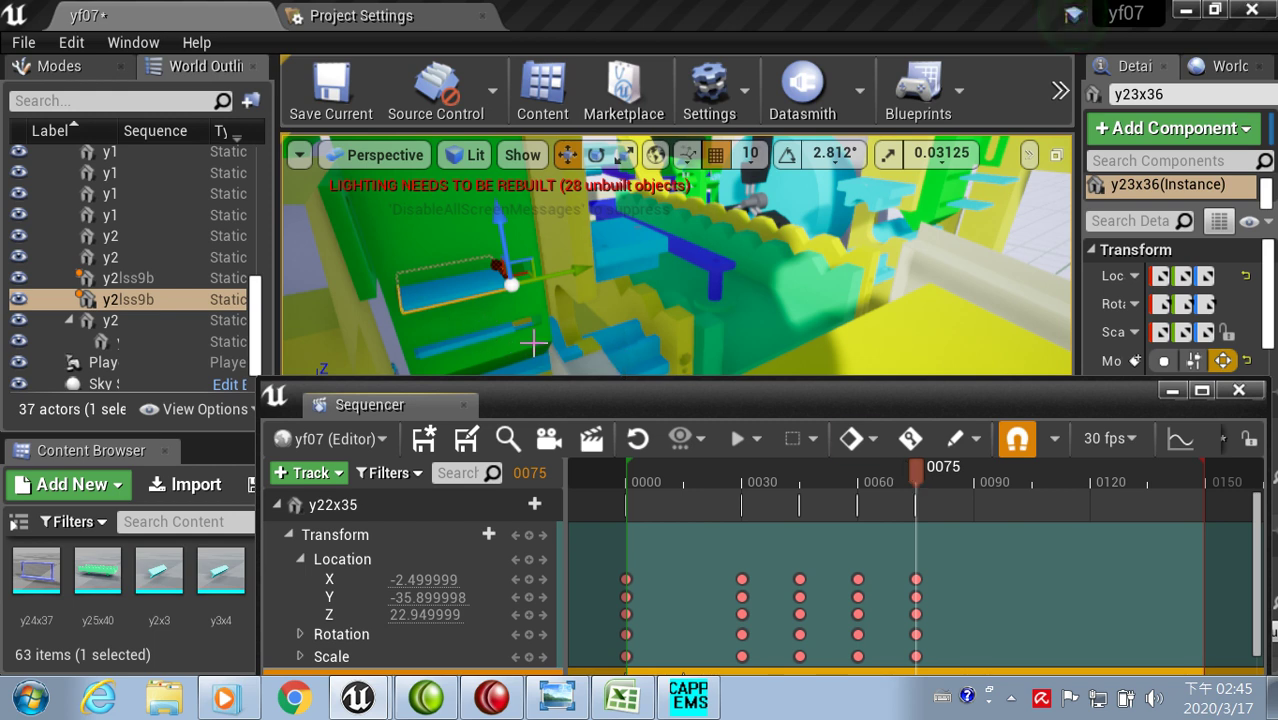
drag(918, 478, 978, 478)
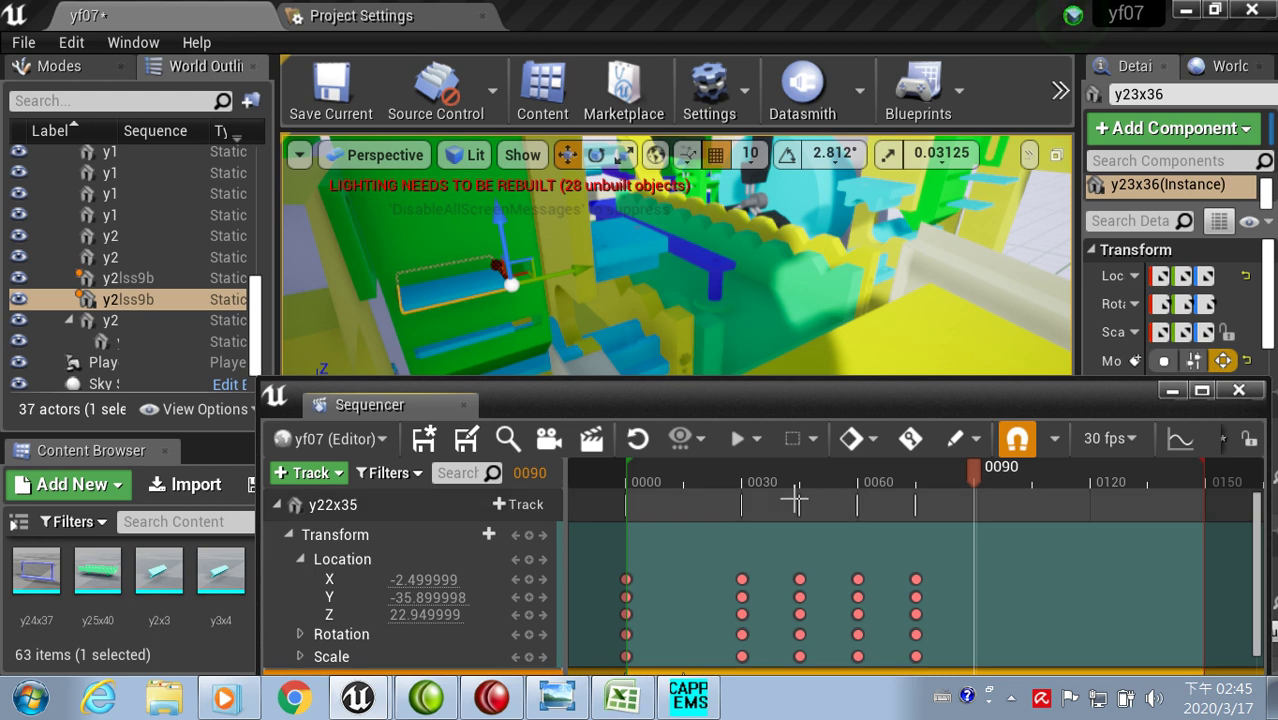
Step: Collapse y22x35's Transform and key y23x36's location at frame 90
click(326, 557)
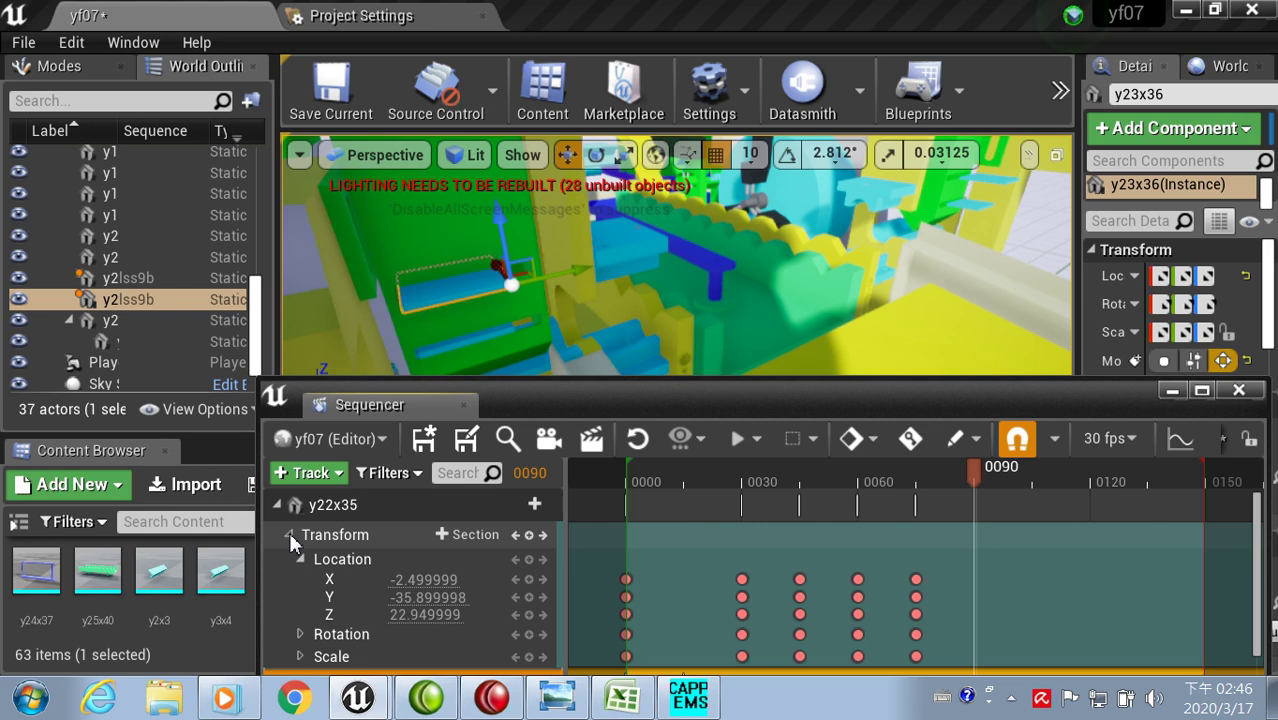
click(289, 537)
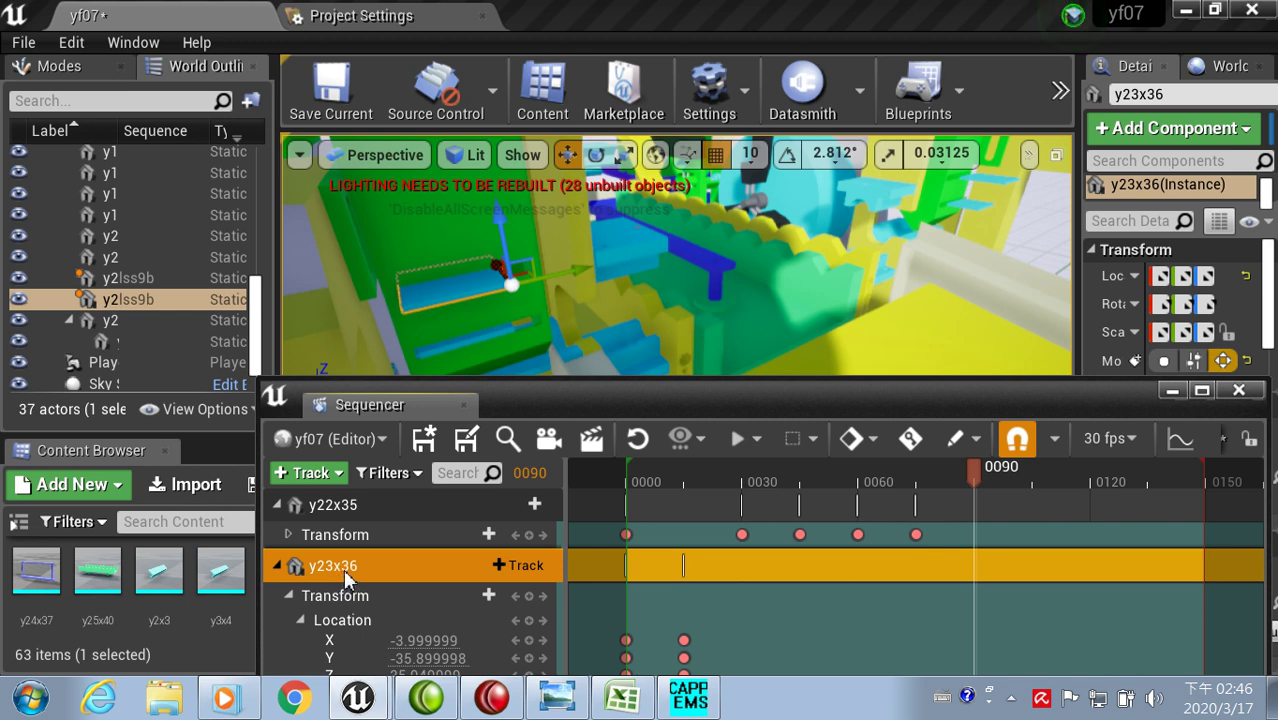
click(529, 596)
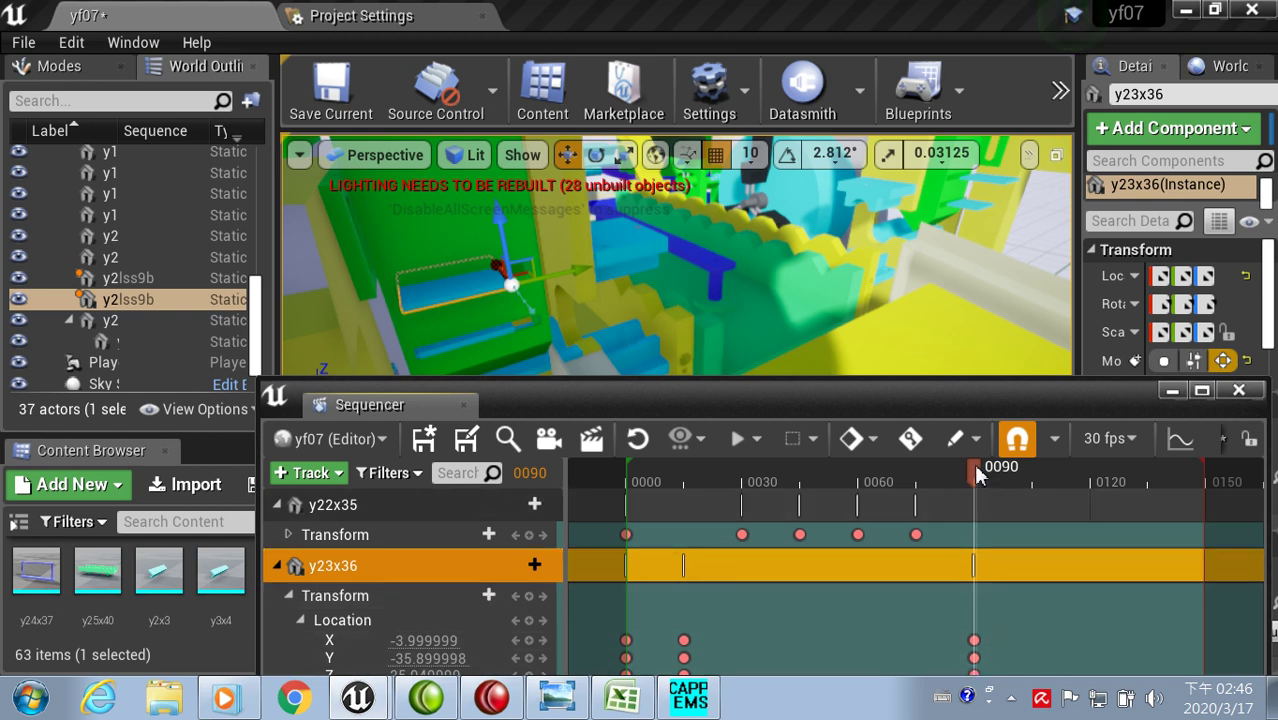
Step: At frame 105, set y23x36's Location X to -6.999999 and add a location key
drag(977, 474, 1033, 480)
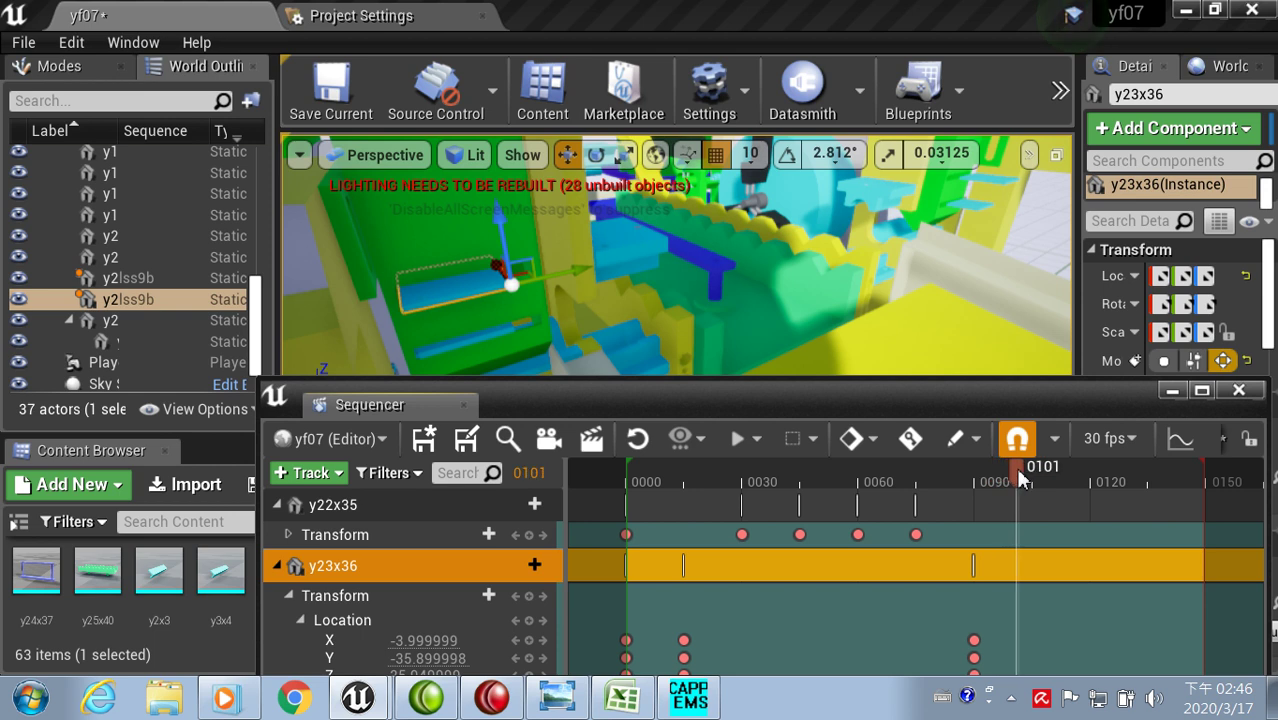
drag(1035, 480, 1039, 480)
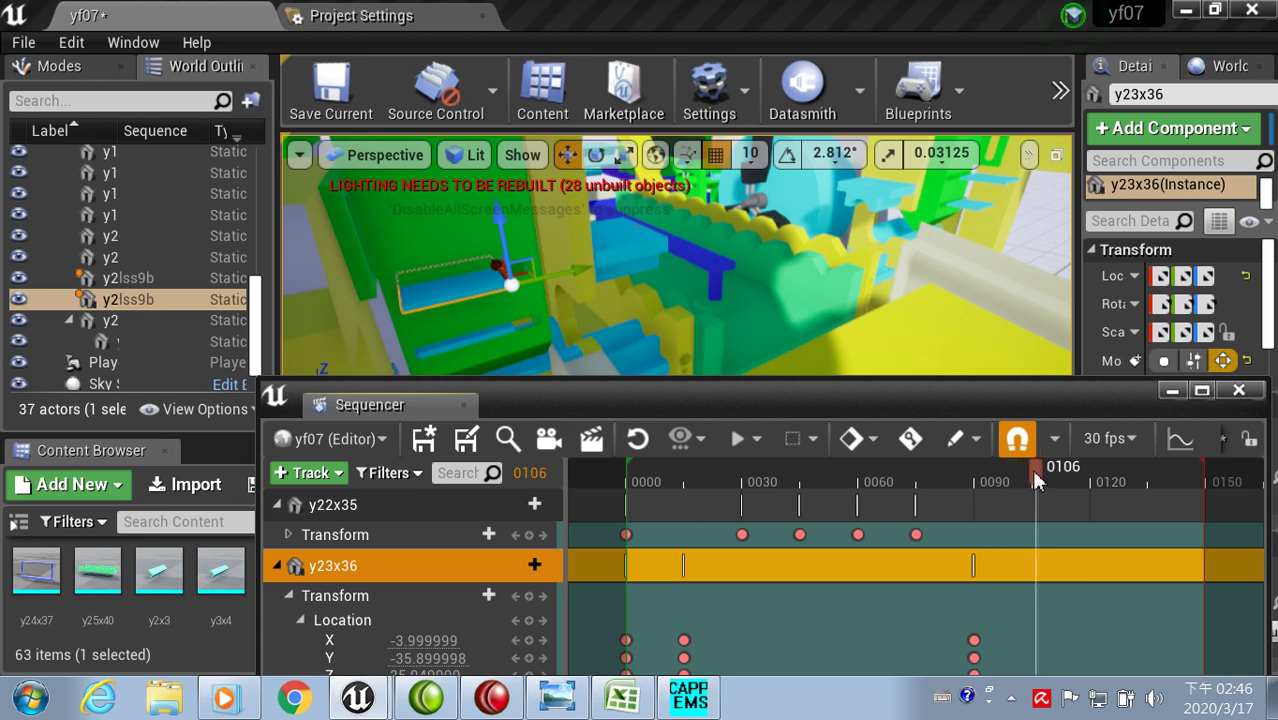
drag(1033, 479, 1036, 479)
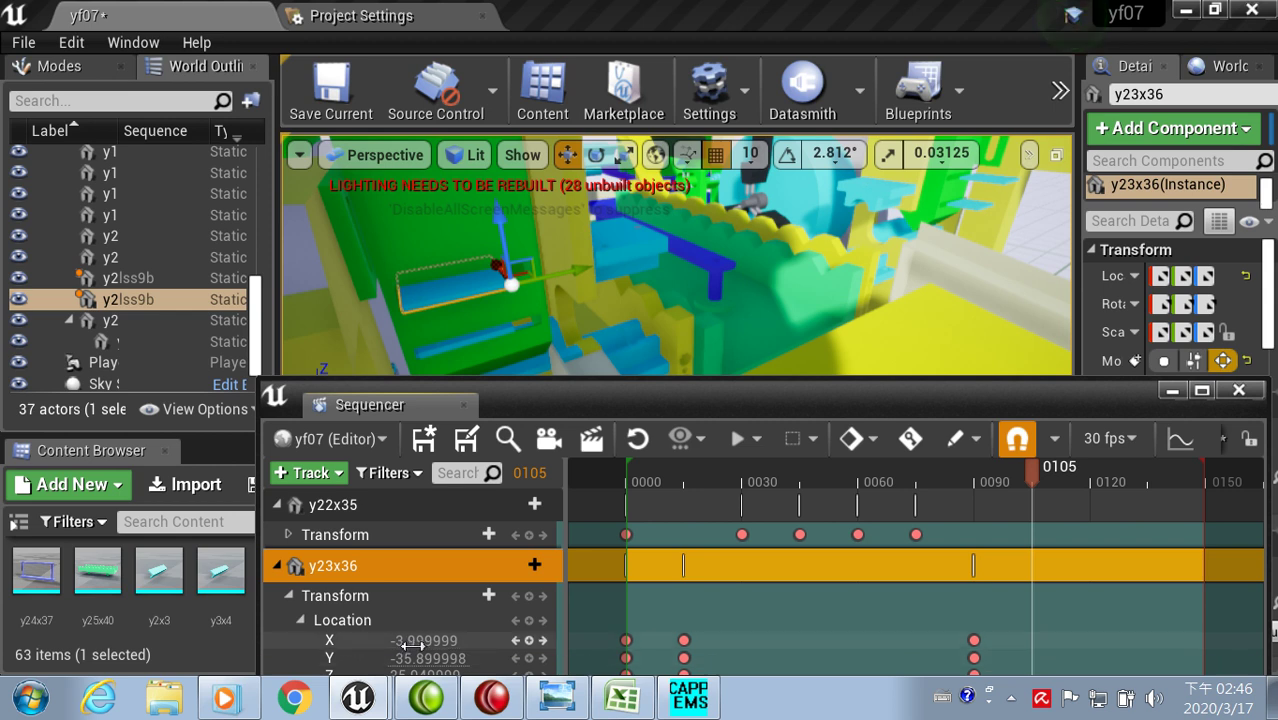
click(401, 645)
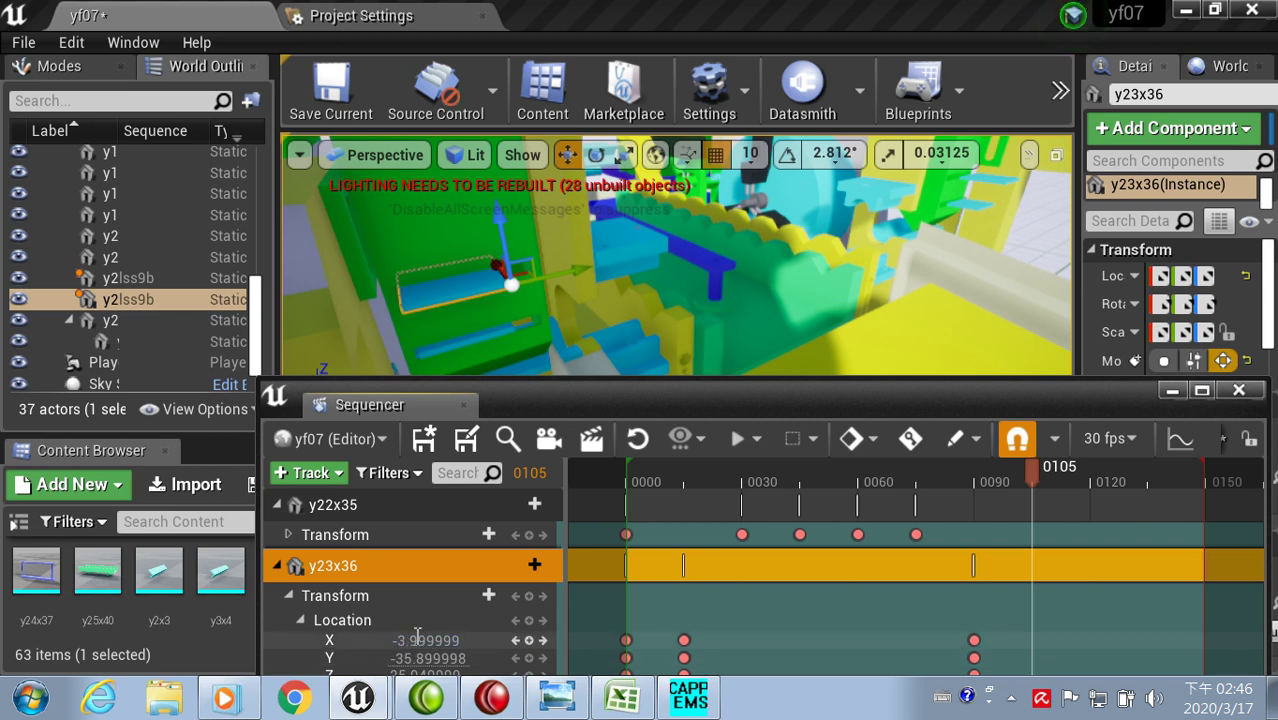
key(BackSpace)
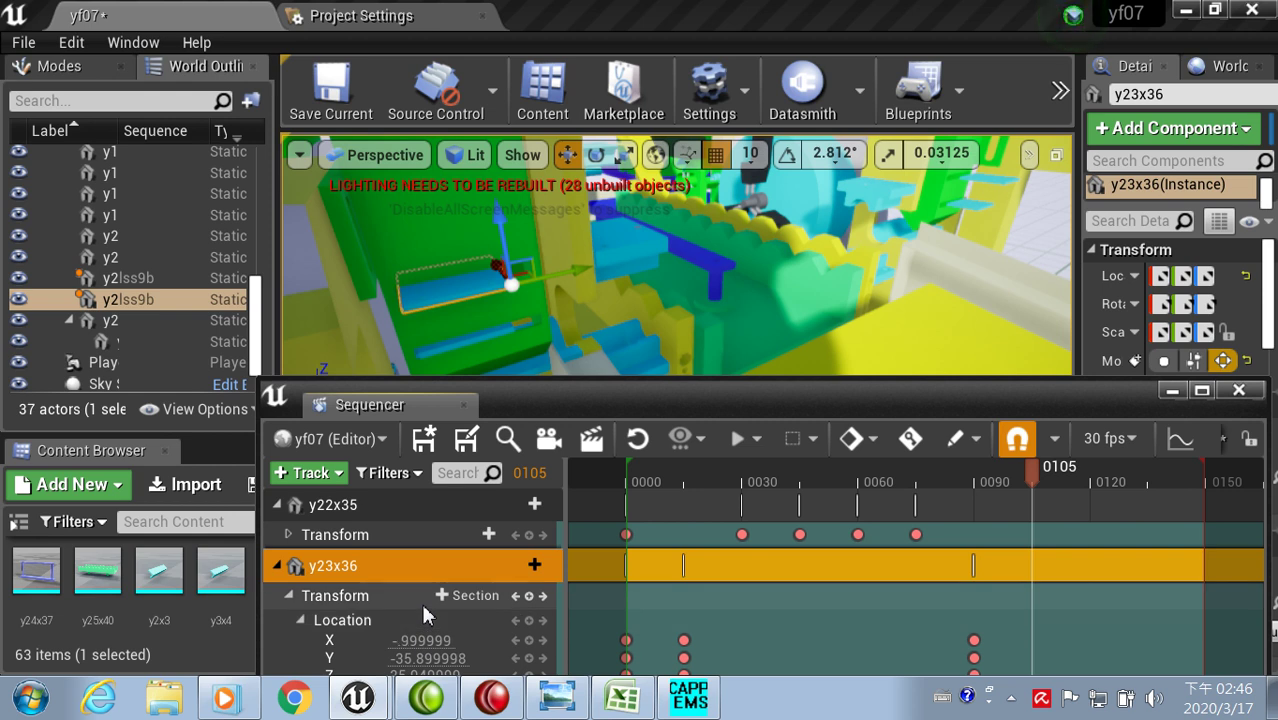
text(6)
text(.)
key(Return)
click(531, 600)
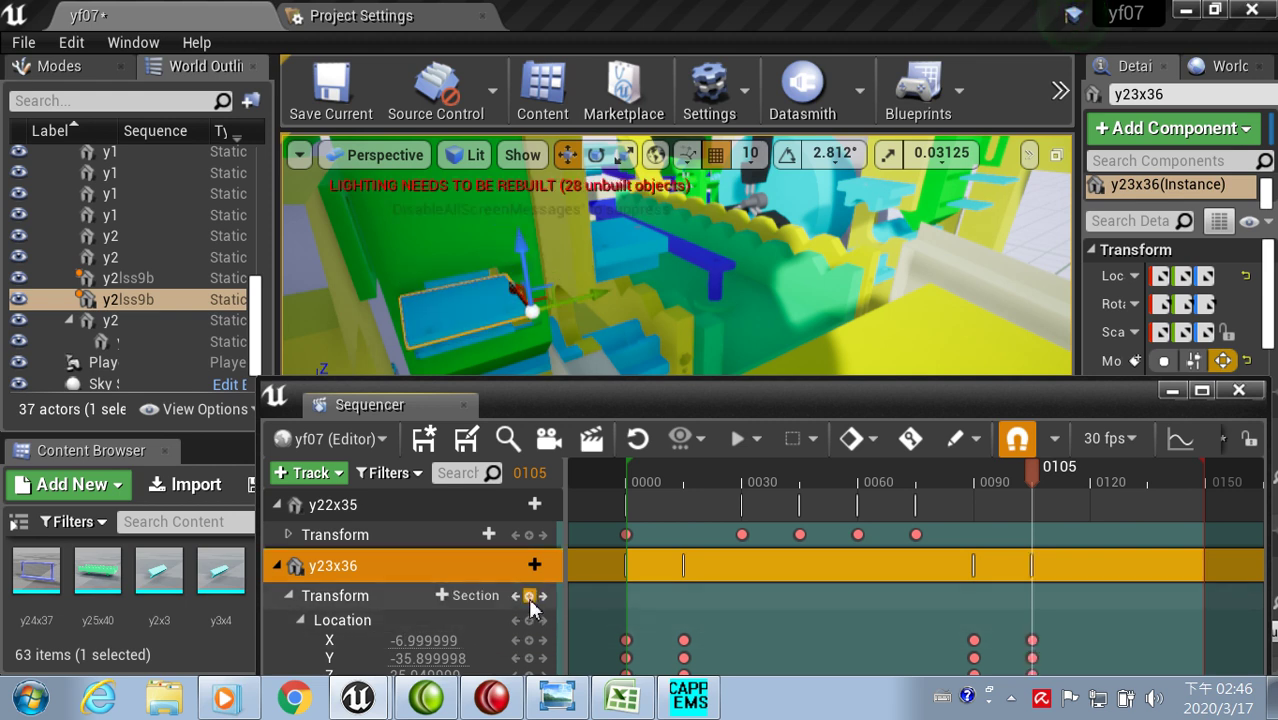
drag(1015, 481, 1035, 483)
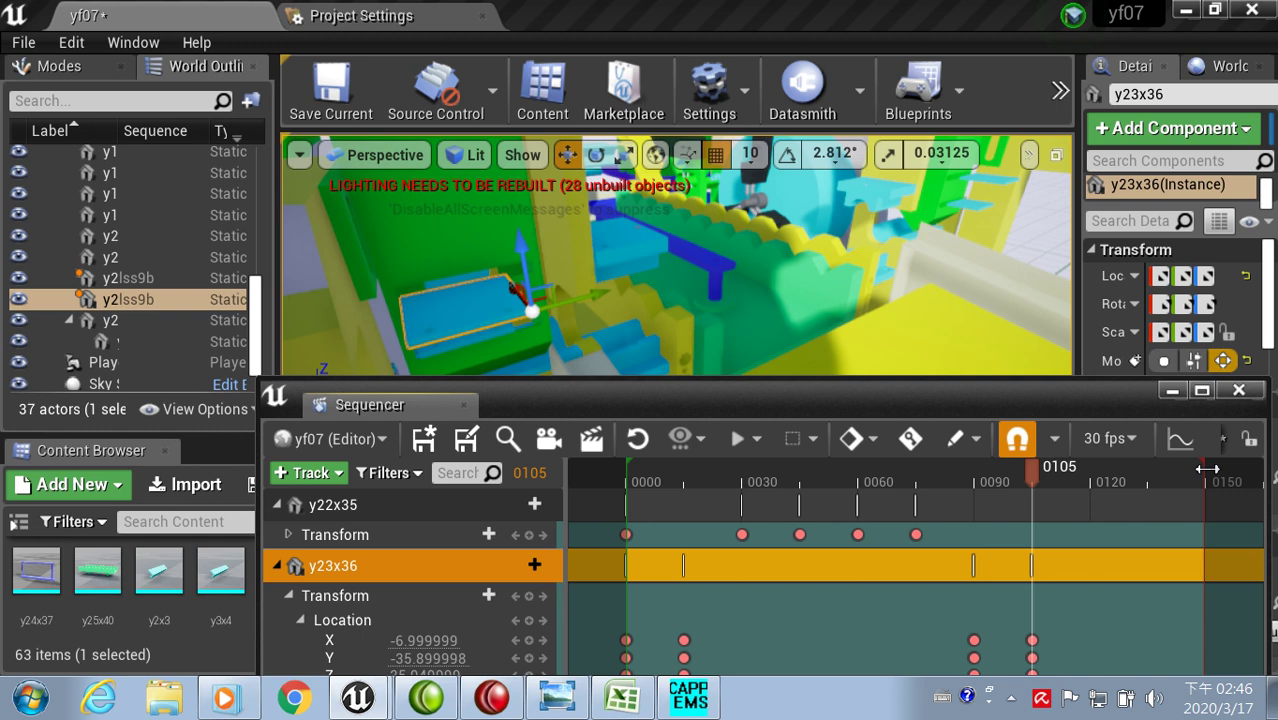
Step: Pull the playback range end back near the final keys and move Sequencer off the viewport
drag(1207, 469, 1039, 481)
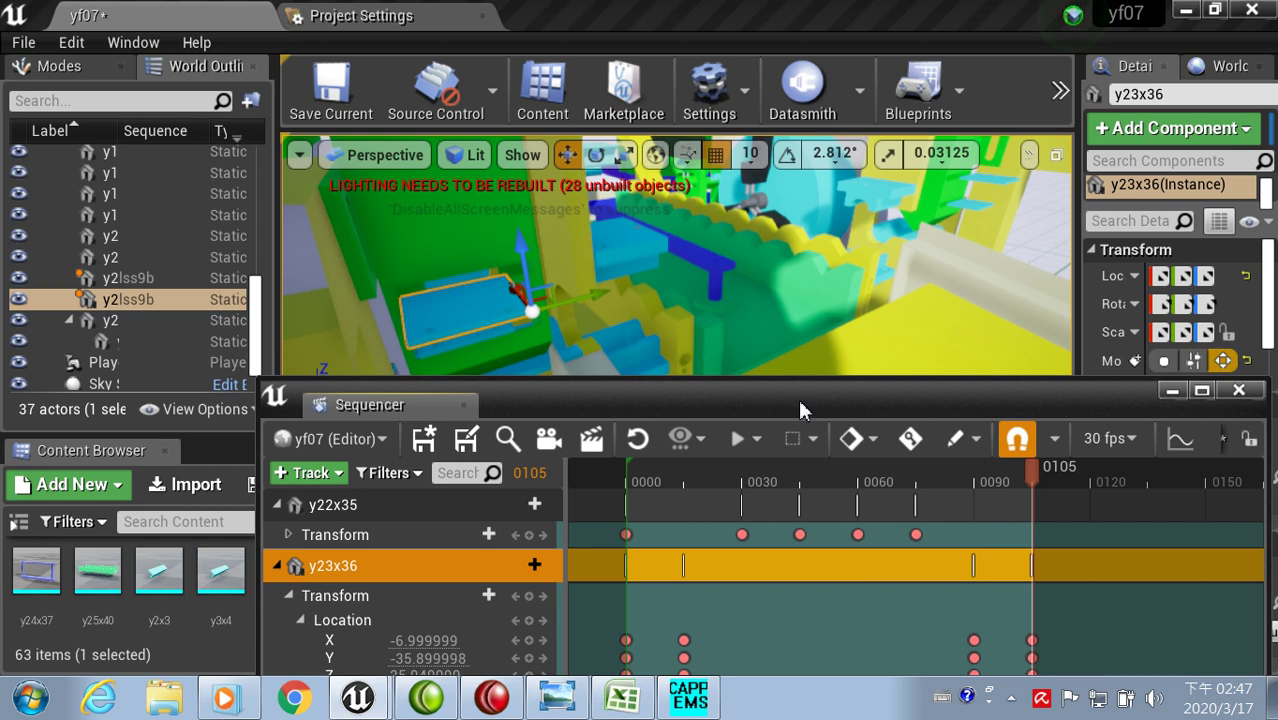
drag(800, 410, 1016, 437)
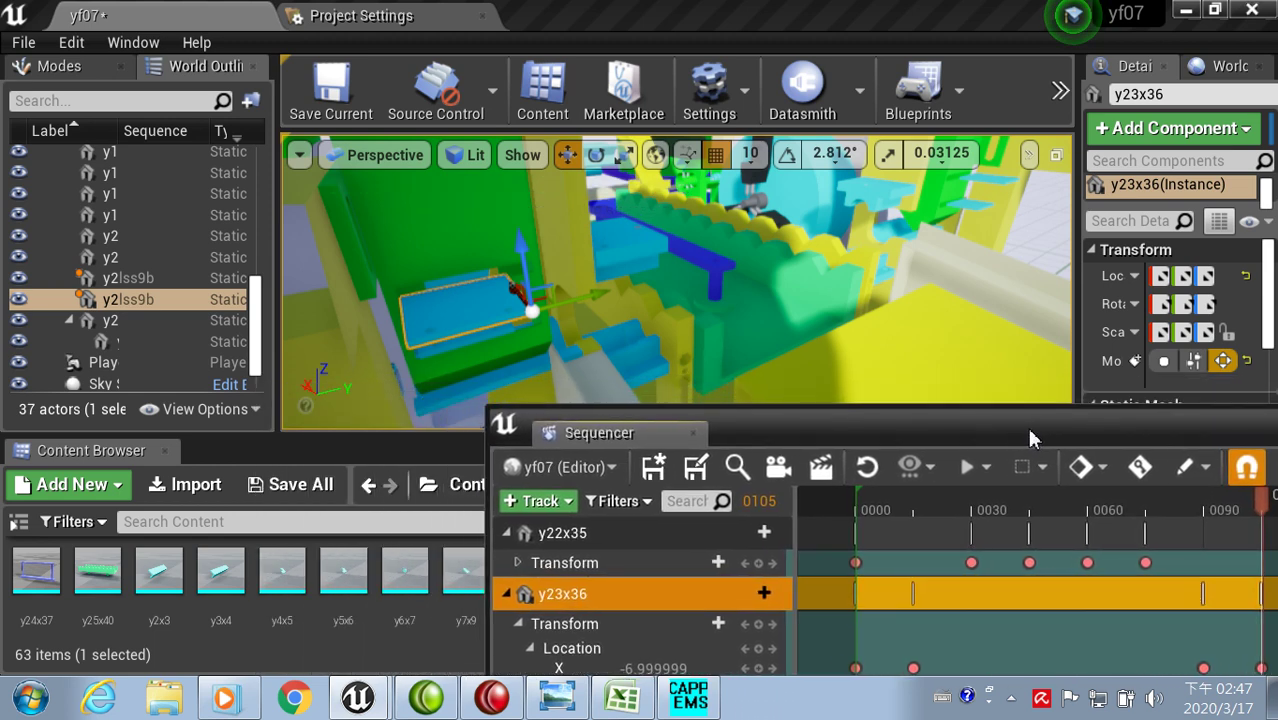
drag(1016, 437, 1016, 434)
Step: Rewind the playhead to frame 0 and shift Sequencer further aside
mouse_move(1247, 494)
mouse_down()
mouse_move(1207, 505)
mouse_move(847, 494)
mouse_up()
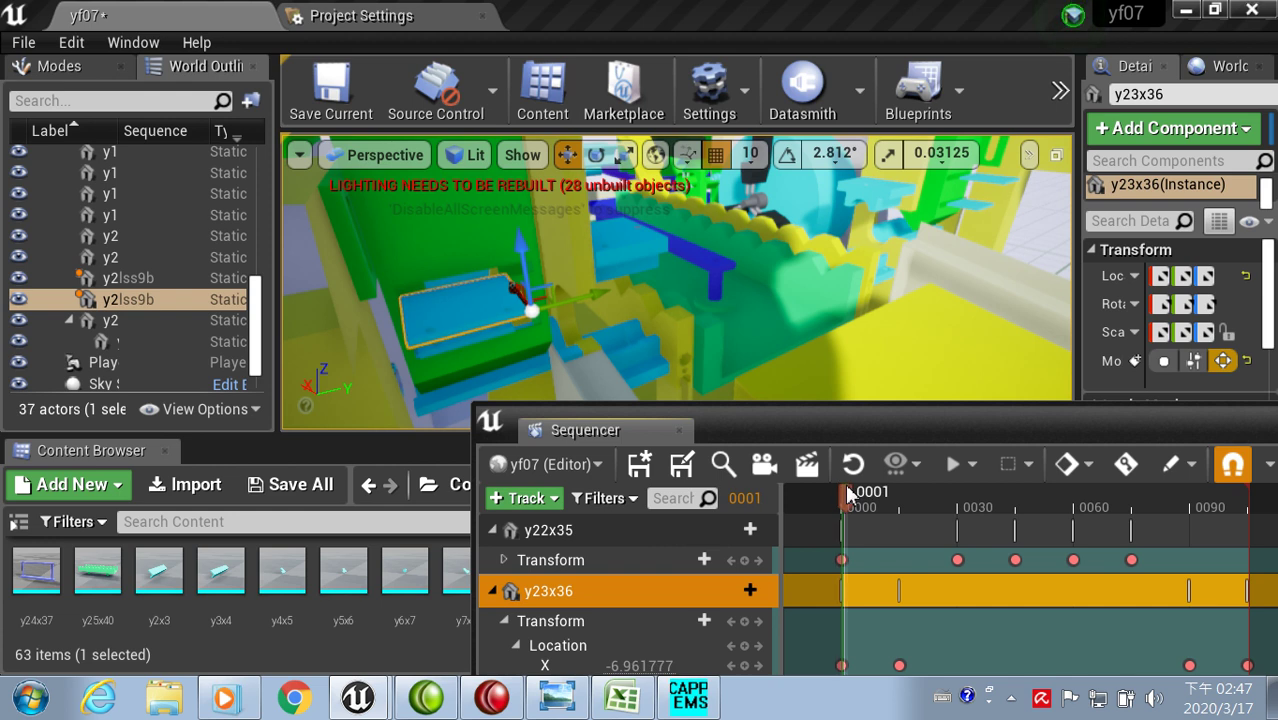
drag(847, 494, 845, 493)
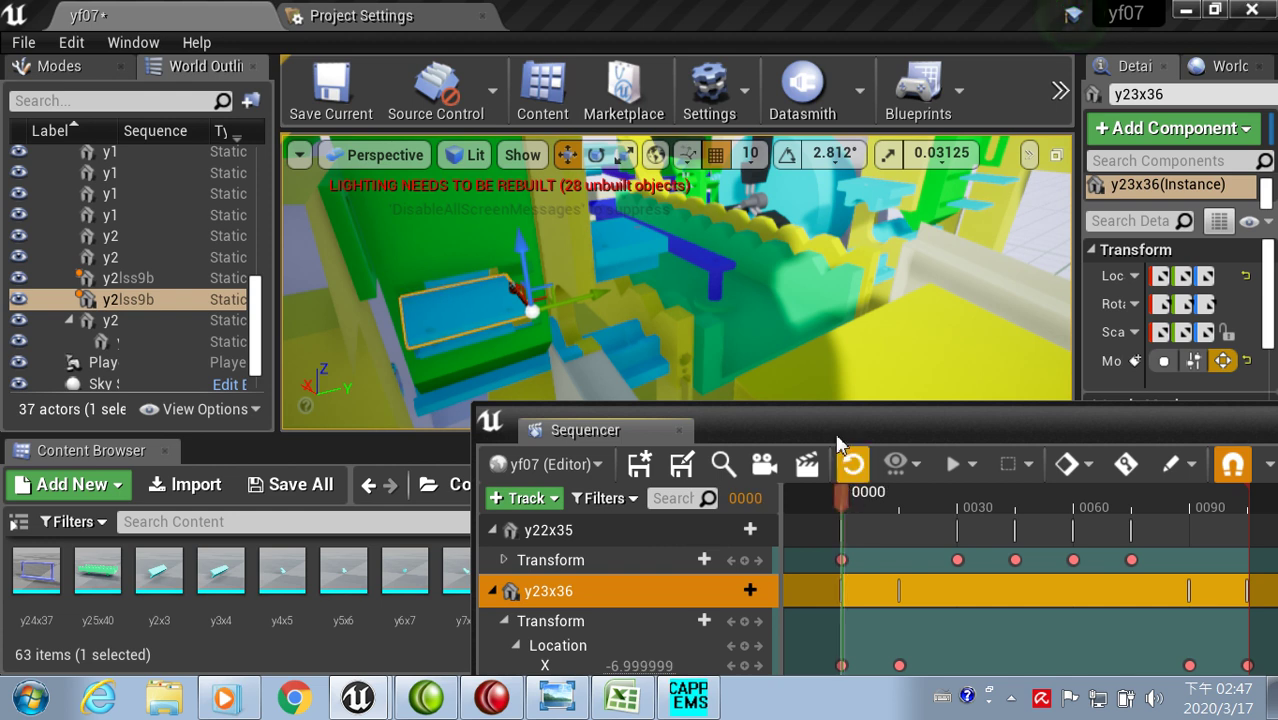
mouse_move(799, 429)
mouse_down()
mouse_move(1020, 397)
mouse_move(1189, 299)
mouse_up()
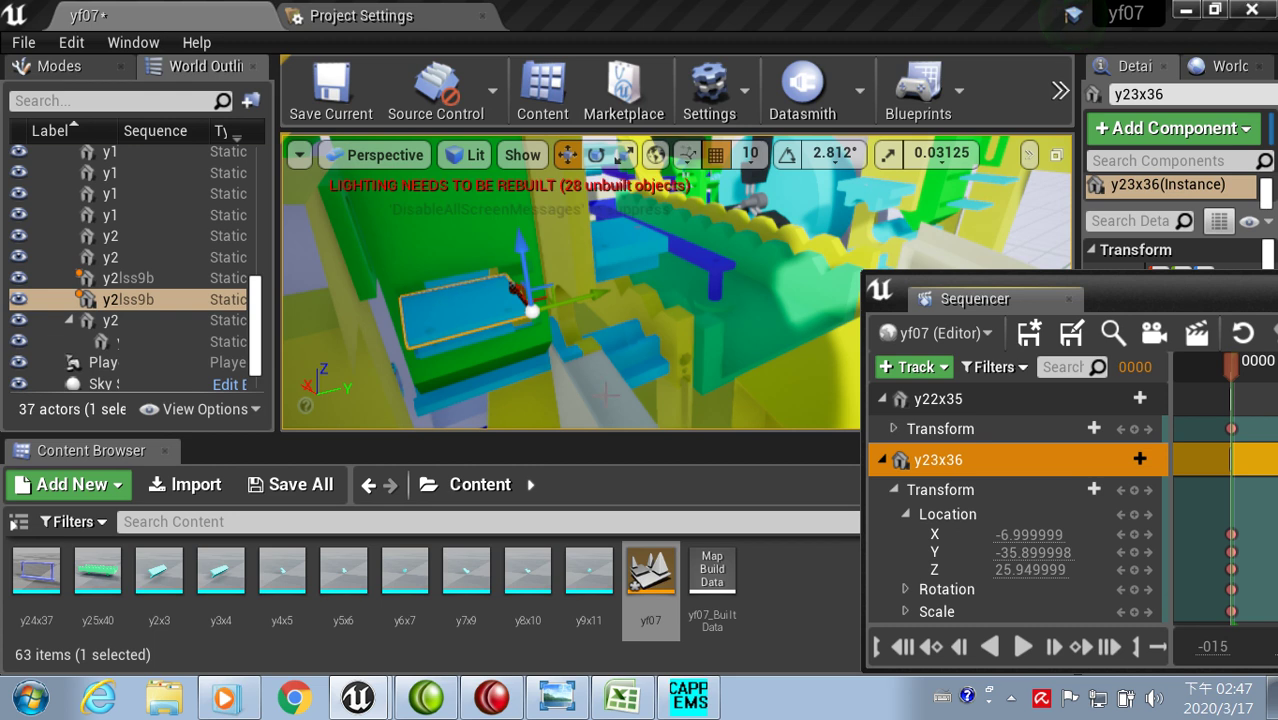
Step: Select y20x31, then y24x37, focus on y24x37 and enter immersive full-screen viewport
click(622, 381)
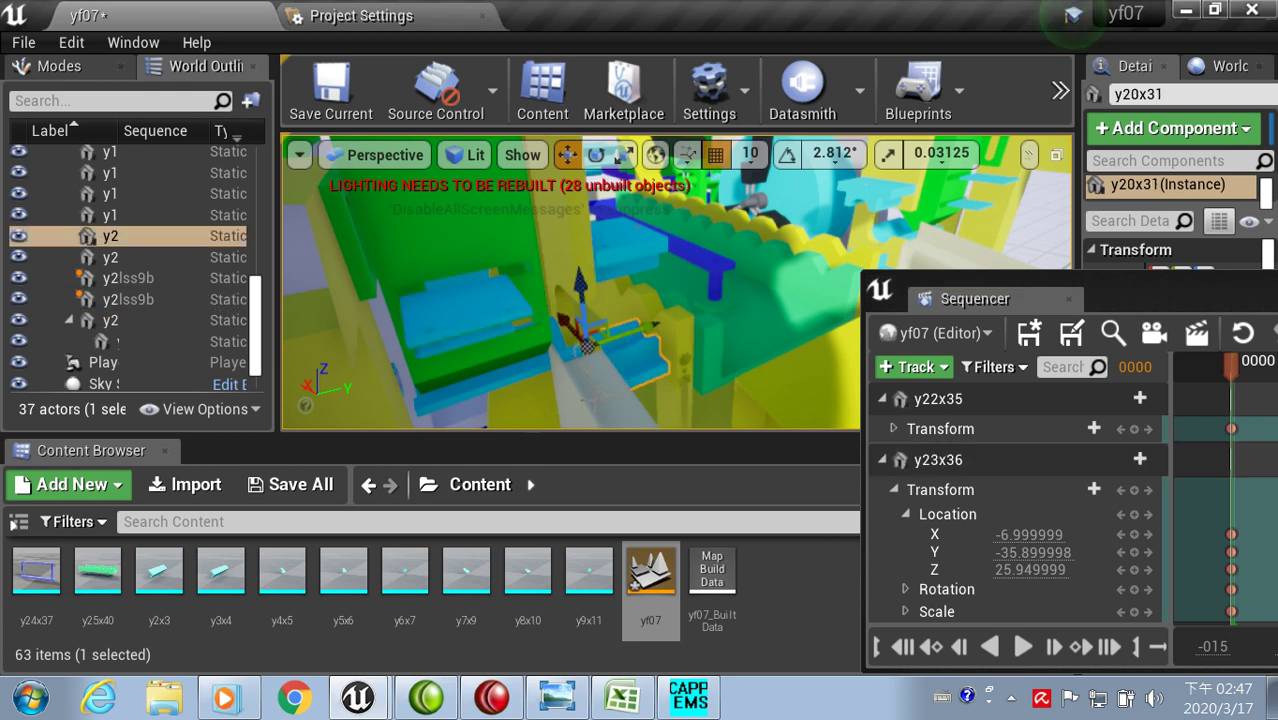
click(692, 254)
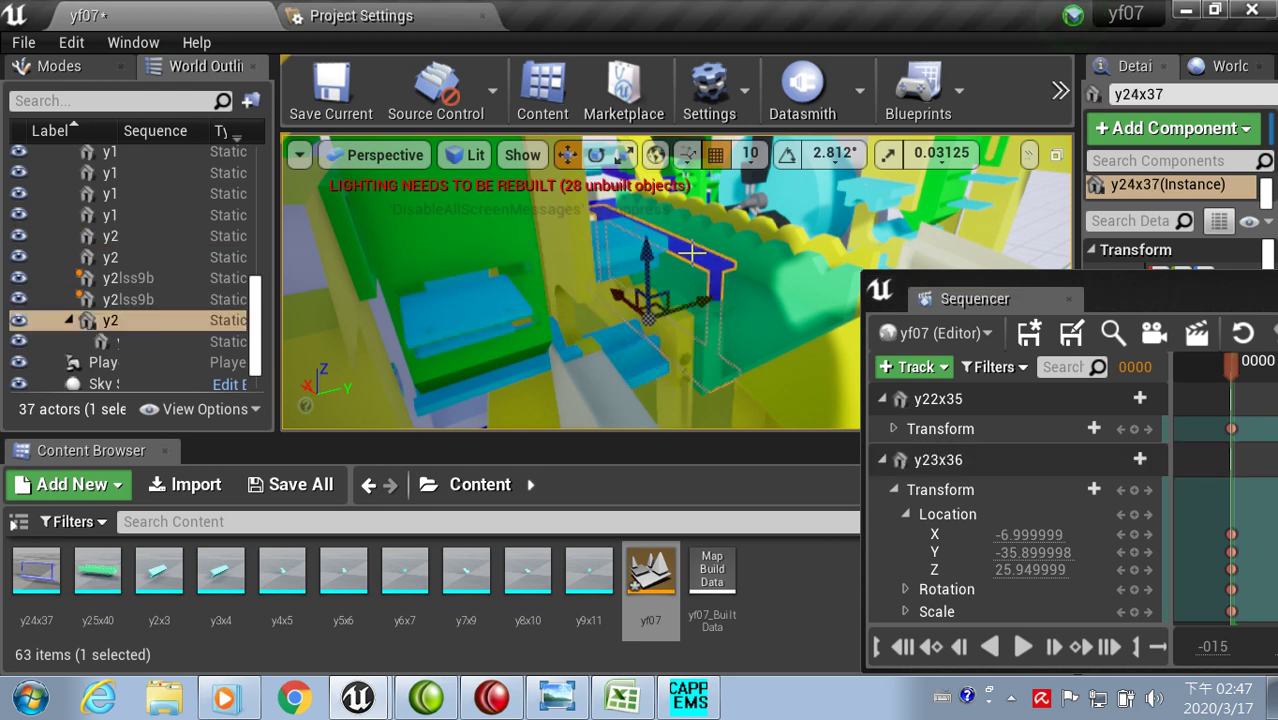
key(f)
key(F11)
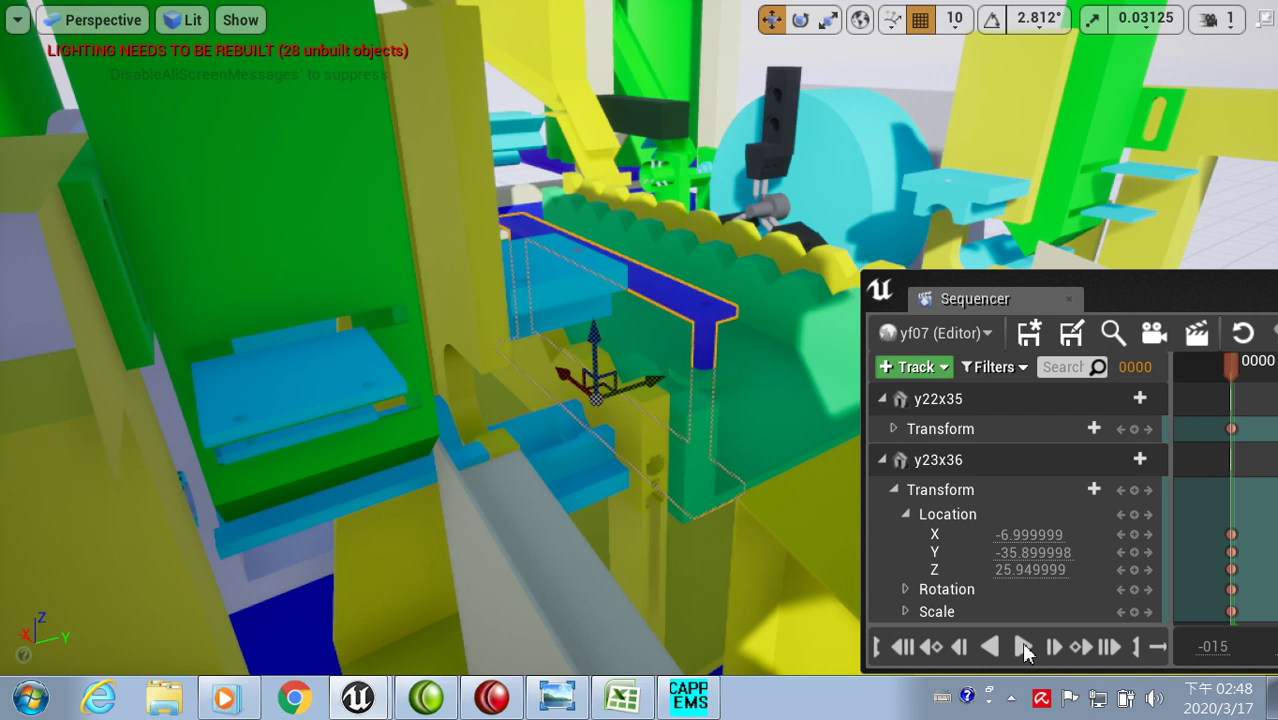
Step: Play the lss9b sequence twice, then exit immersive full-screen mode
click(1024, 648)
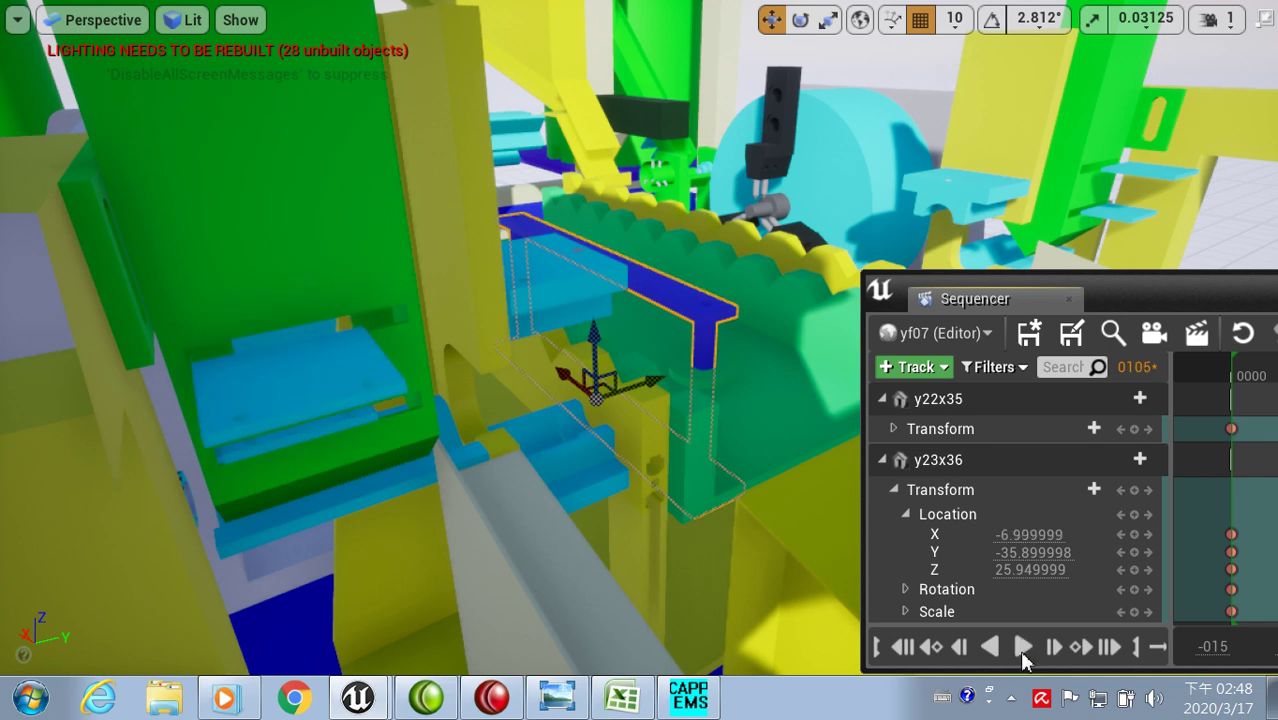
click(1024, 648)
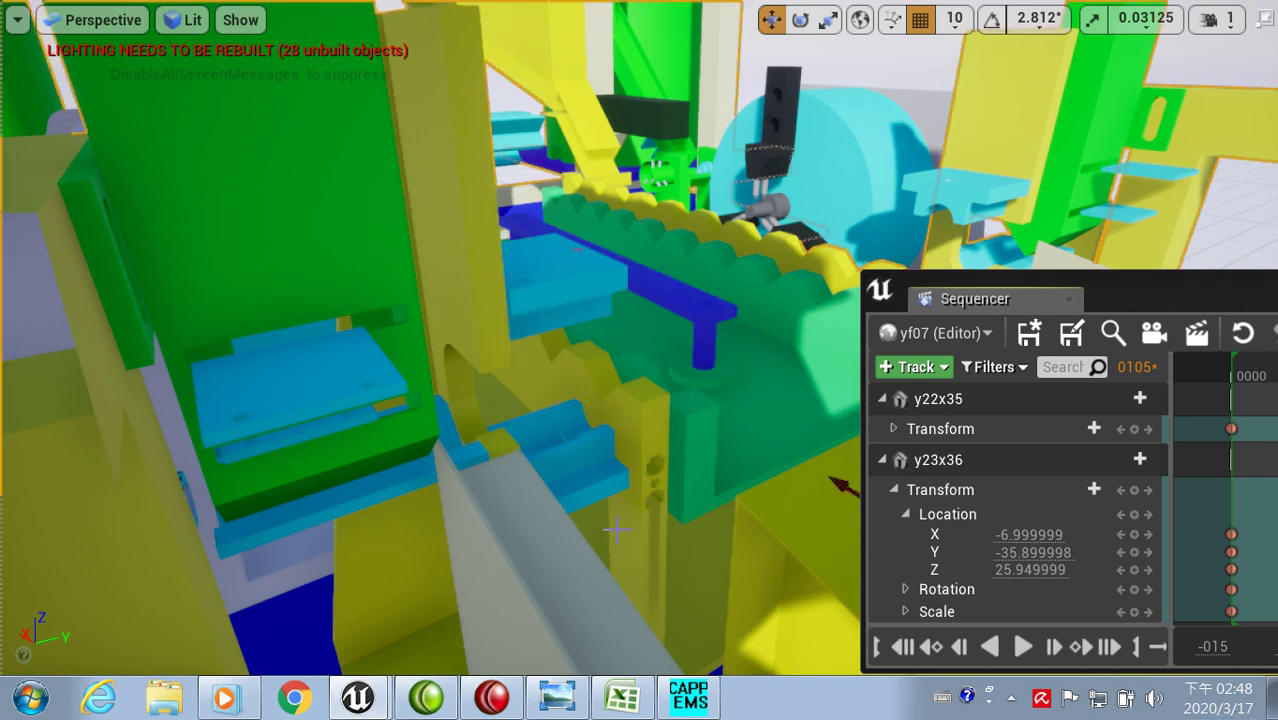
key(F11)
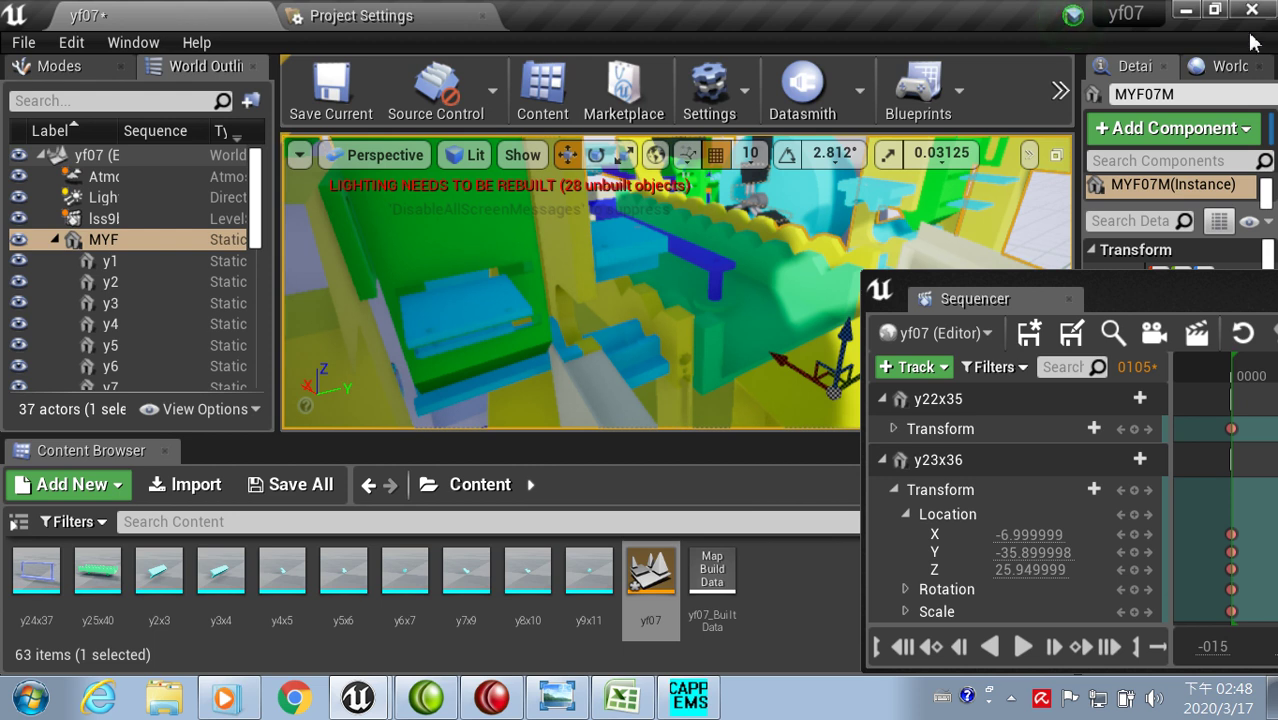
Step: Save the lss9b sequence and yf07 level, then switch to CAPPEMS
key(ctrl+shift+s)
click(860, 556)
click(690, 700)
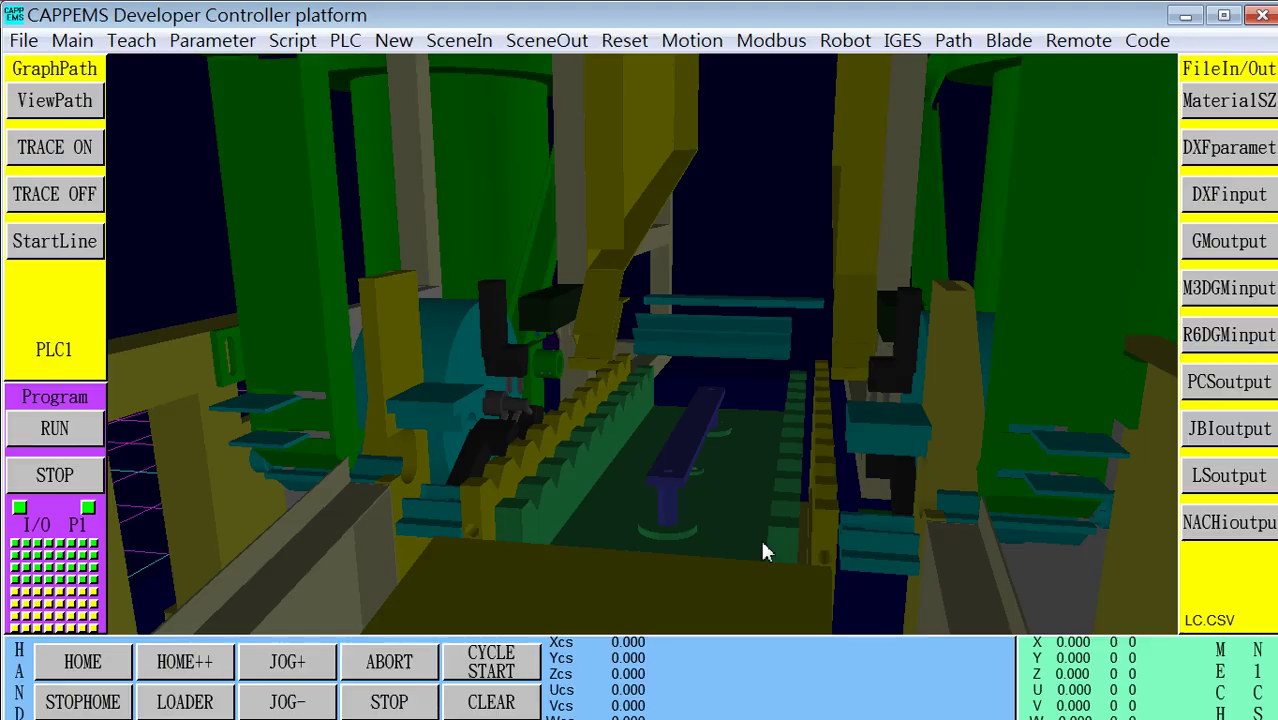
click(1144, 46)
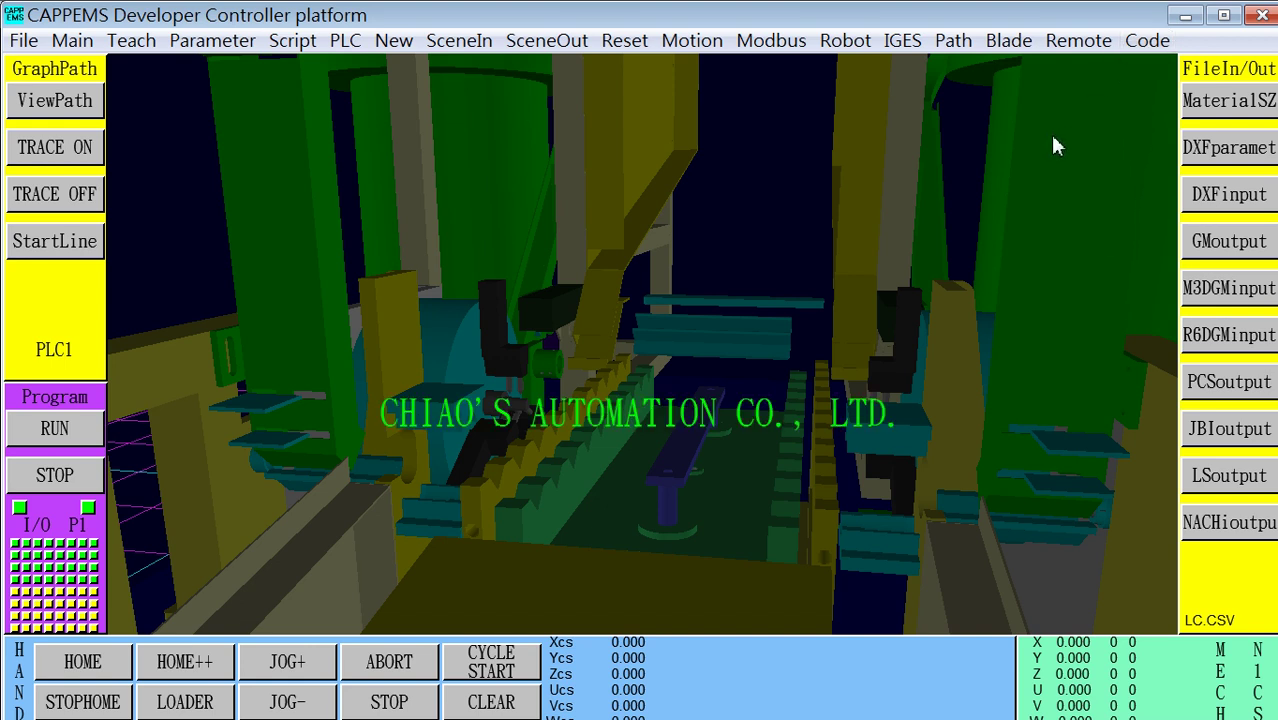